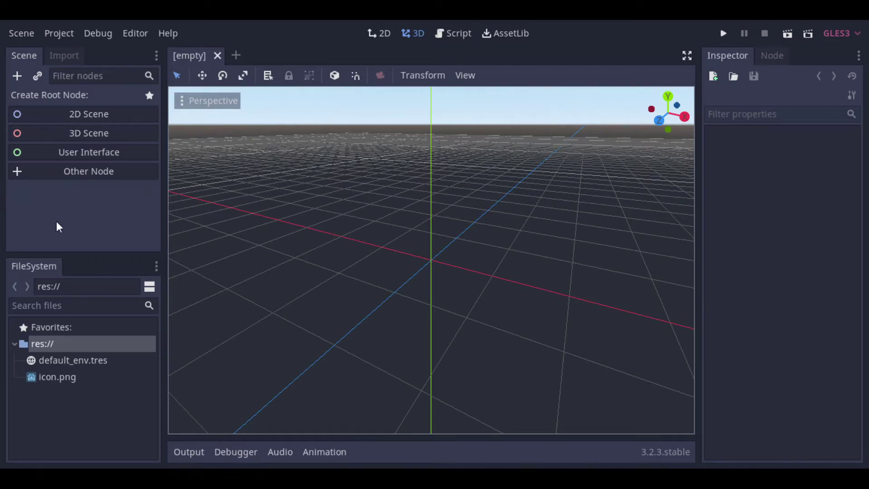
Create a Control root node and apply the Full Rect layout so it fills the viewport.
left_click(61, 172)
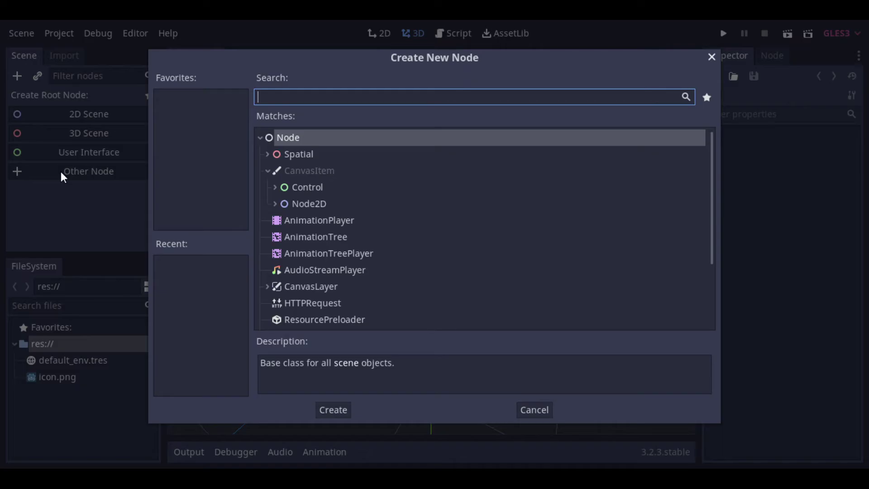
left_click(316, 189)
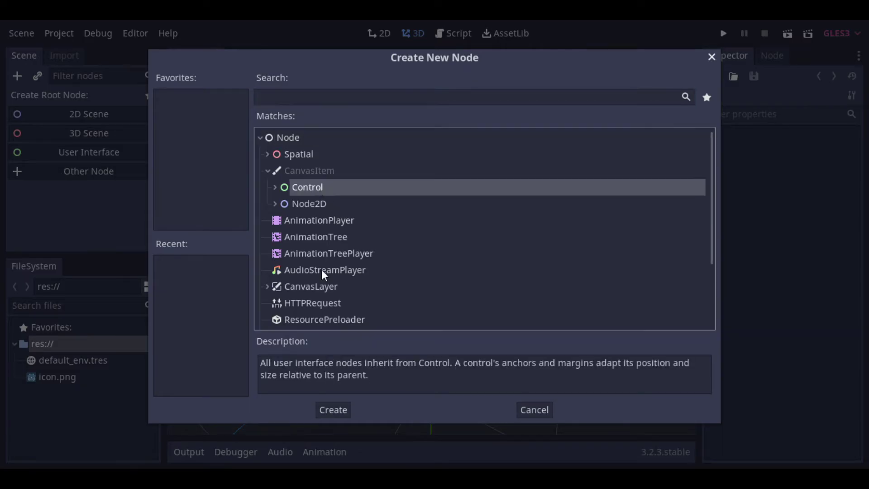
left_click(338, 411)
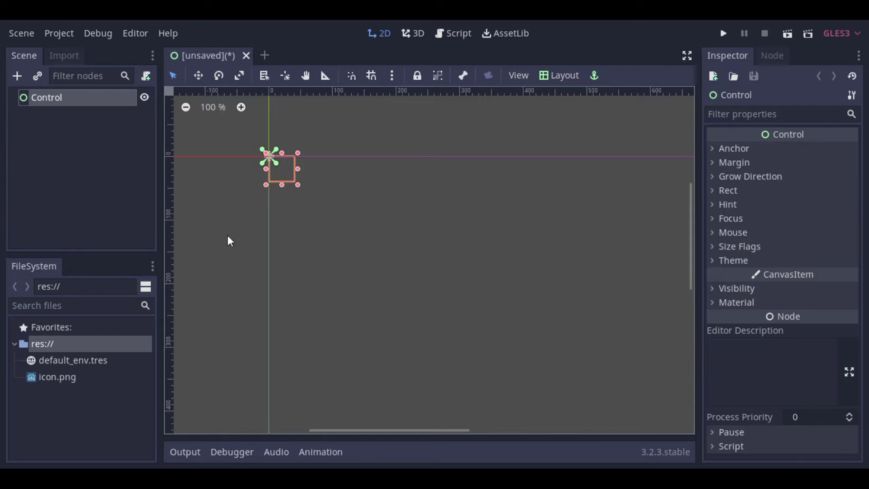
scroll(459, 238, "down", 2)
left_click(560, 75)
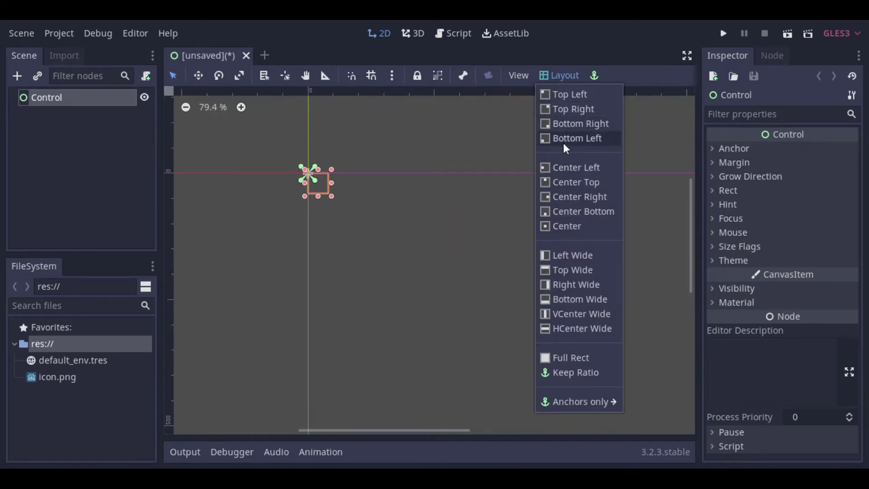
left_click(570, 358)
scroll(570, 357, "down", 5)
left_click_drag(416, 430, 491, 433)
scroll(543, 341, "up", 1)
Add a ProgressBar child under Control by searching 'prog'.
left_click(96, 156)
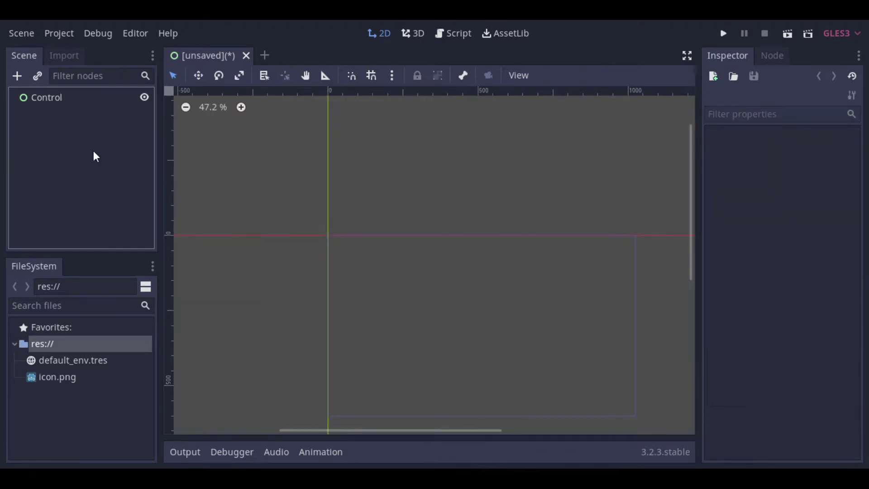
right_click(55, 101)
left_click(77, 106)
type("p")
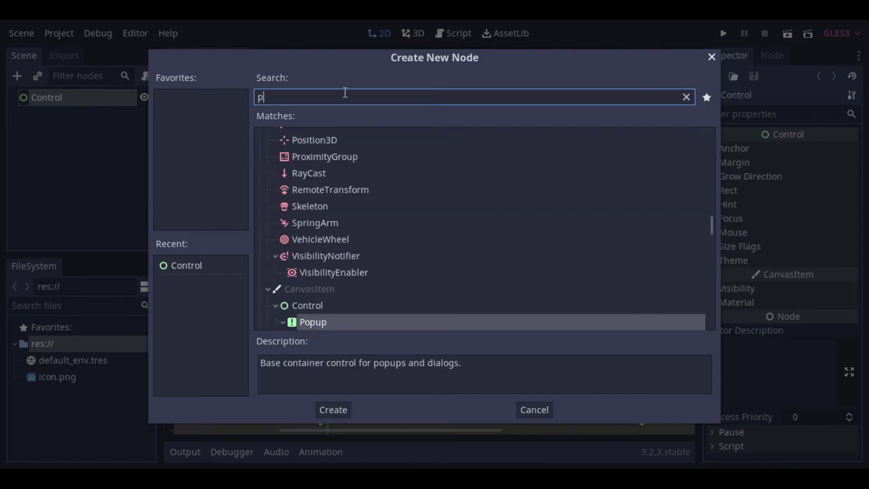
type("rog")
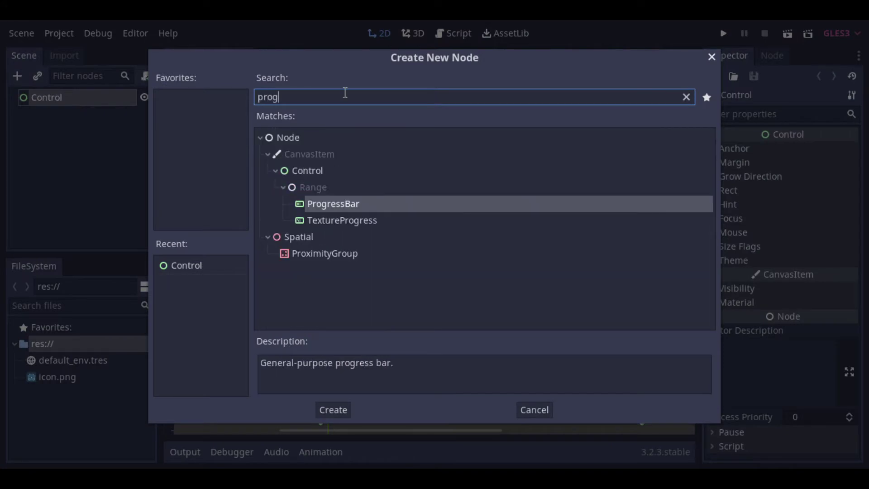
double_click(349, 203)
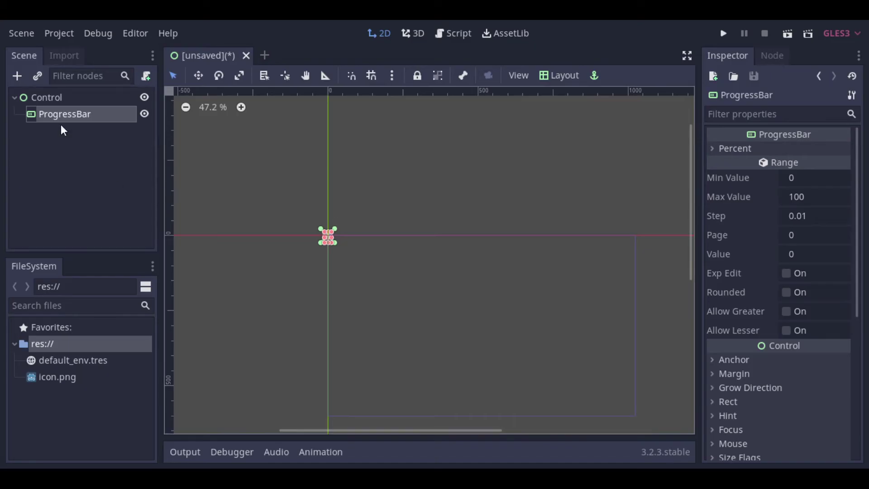
Set the ProgressBar's Rect Position to 300, 100.
scroll(758, 375, "down", 2)
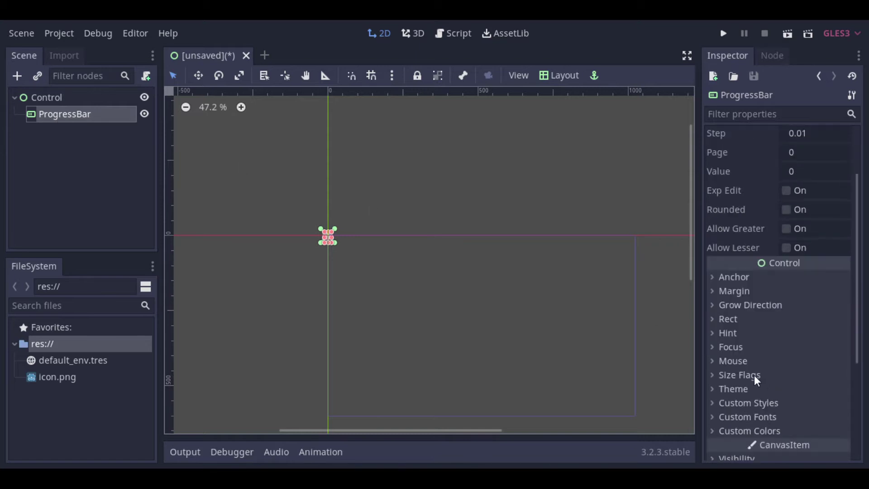
left_click(724, 319)
left_click(810, 337)
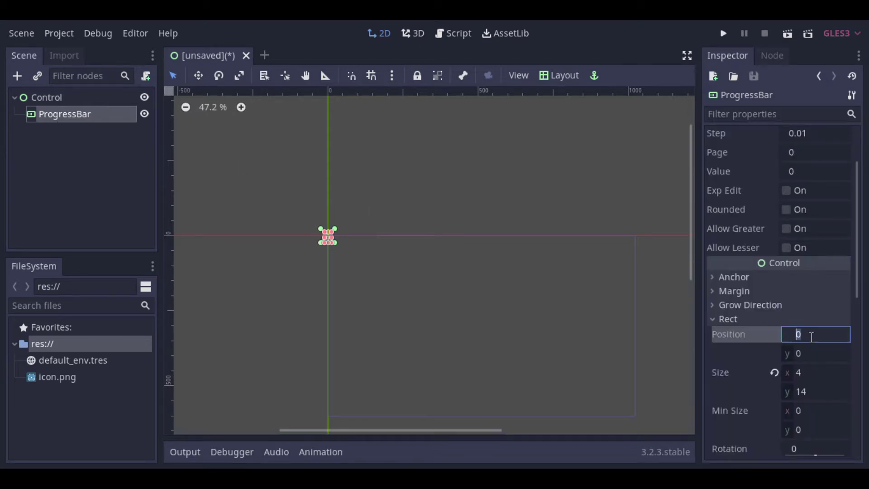
type("300")
left_click(808, 352)
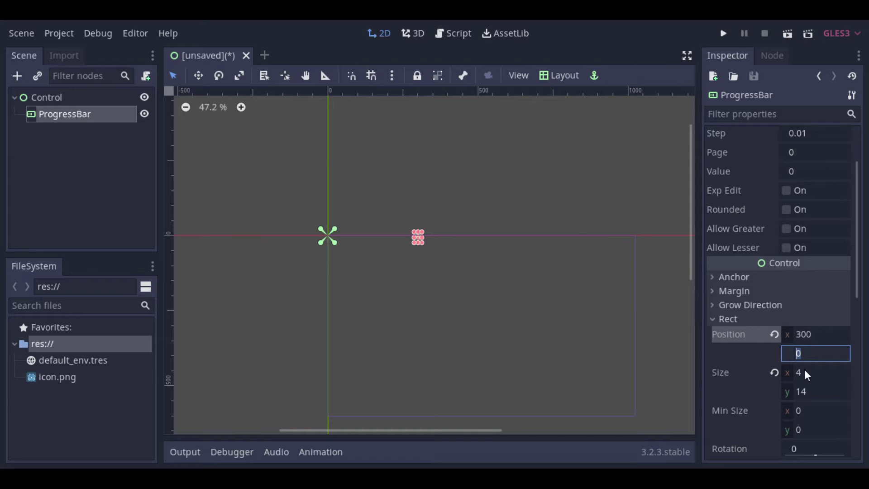
type("00")
key("Home")
type("1")
key("Return")
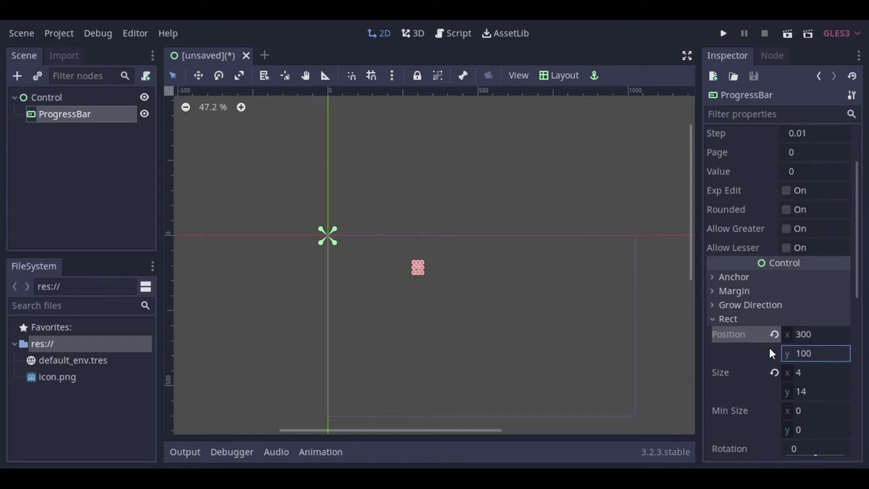
Set the ProgressBar's height and minimum height to 50.
scroll(827, 393, "down", 3)
left_click(821, 330)
type("200")
left_click(820, 291)
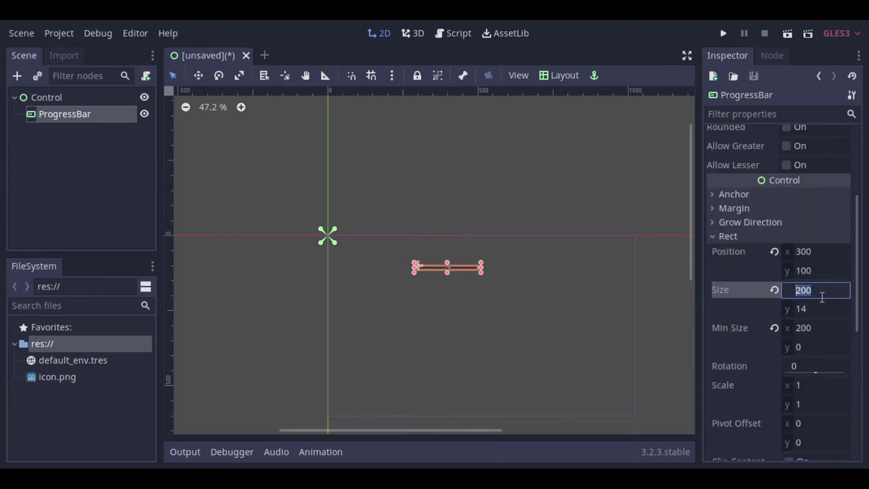
left_click(826, 307)
type("50")
key("Return")
left_click(828, 347)
type("50")
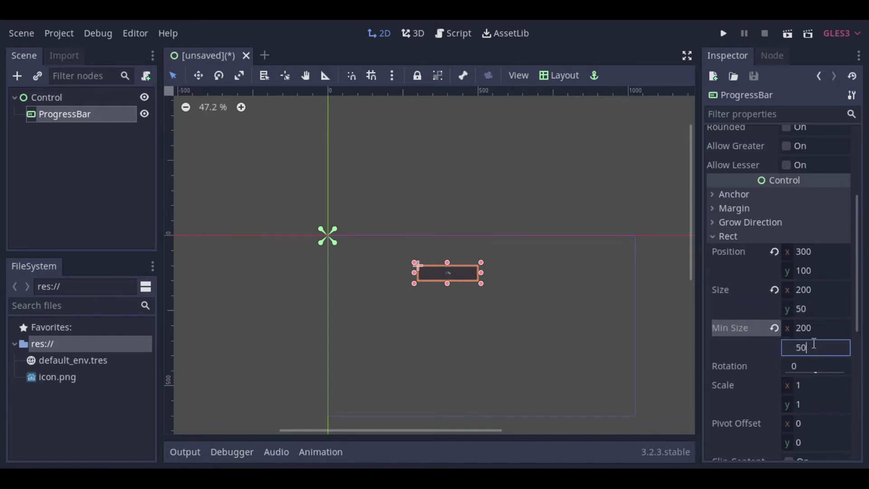
left_click(821, 329)
Widen the ProgressBar to 300 and update its minimum width.
left_click(499, 345)
scroll(416, 273, "up", 4)
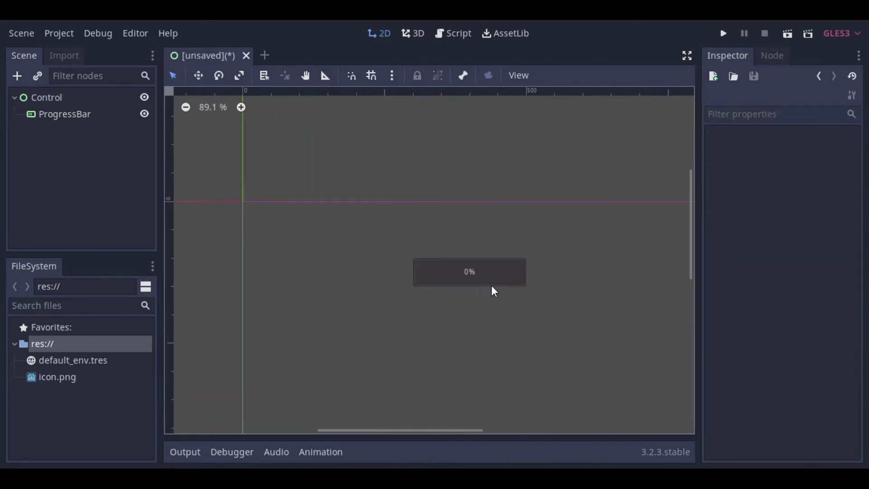
left_click(90, 114)
left_click(820, 290)
type("300")
left_click(821, 329)
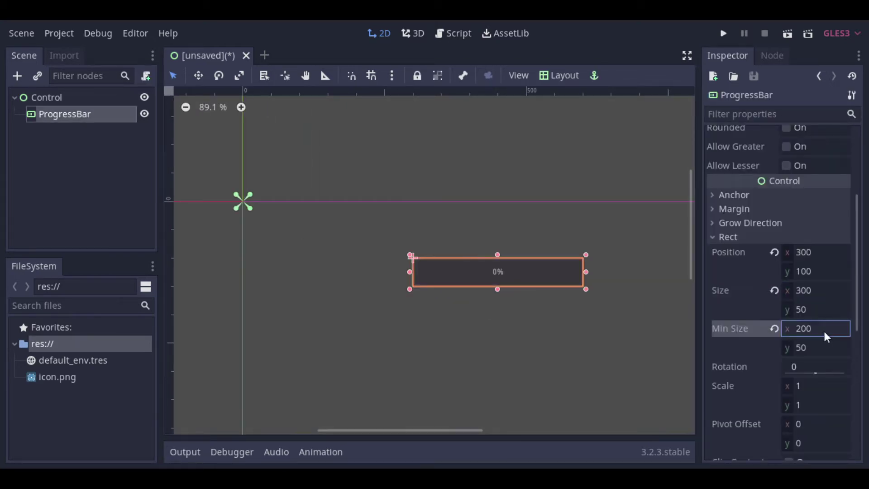
type("300")
left_click(828, 348)
left_click(616, 346)
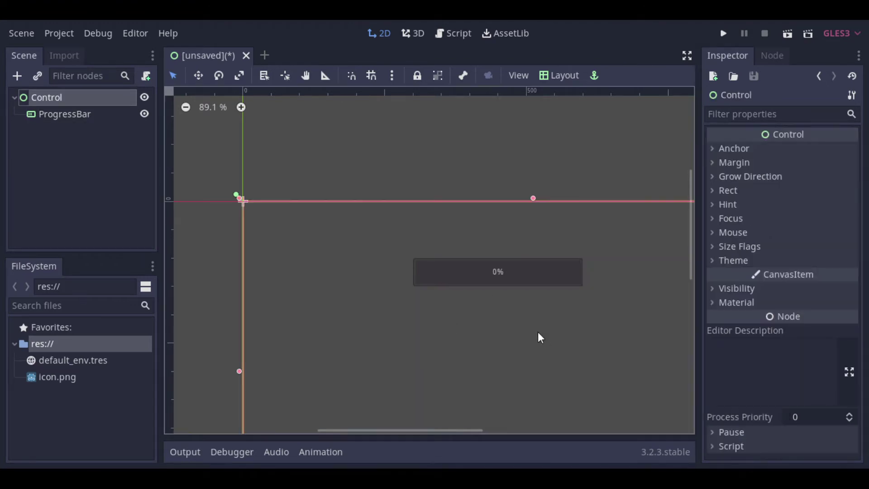
Attach a new Control.gd script with the default template to the Control root.
scroll(539, 336, "down", 4)
scroll(672, 340, "down", 2)
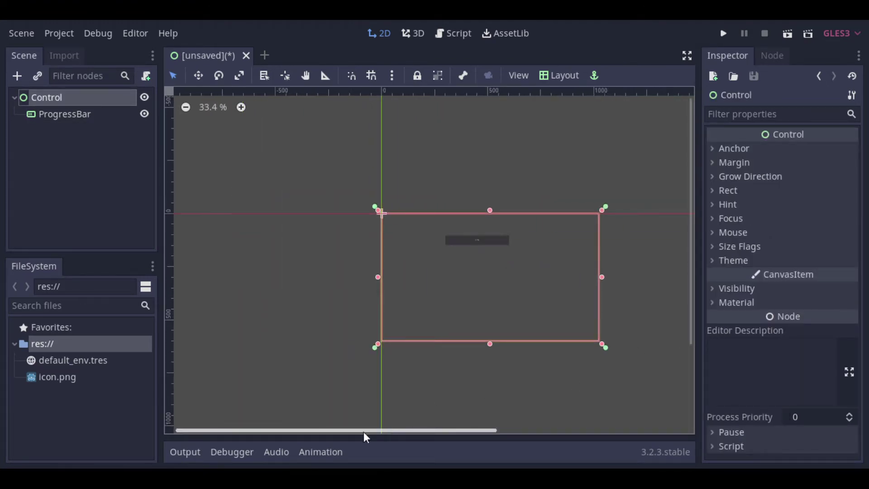
left_click_drag(324, 431, 421, 389)
scroll(440, 264, "up", 3)
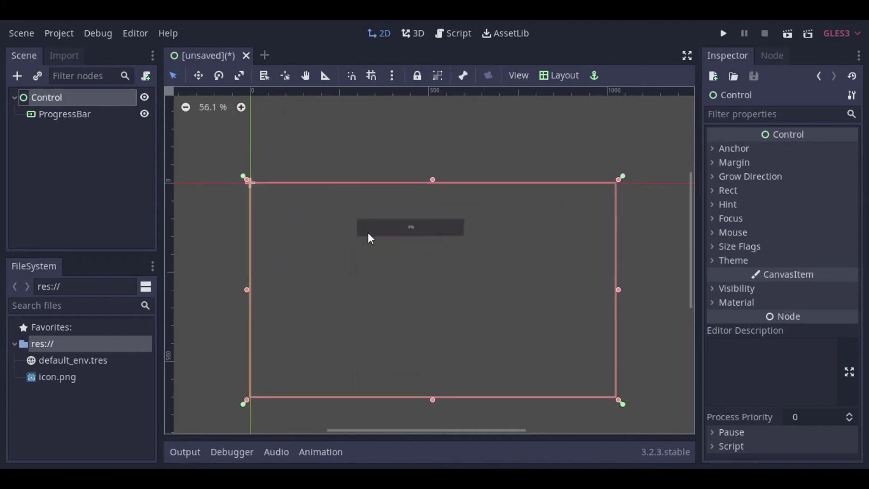
left_click(93, 114)
right_click(89, 96)
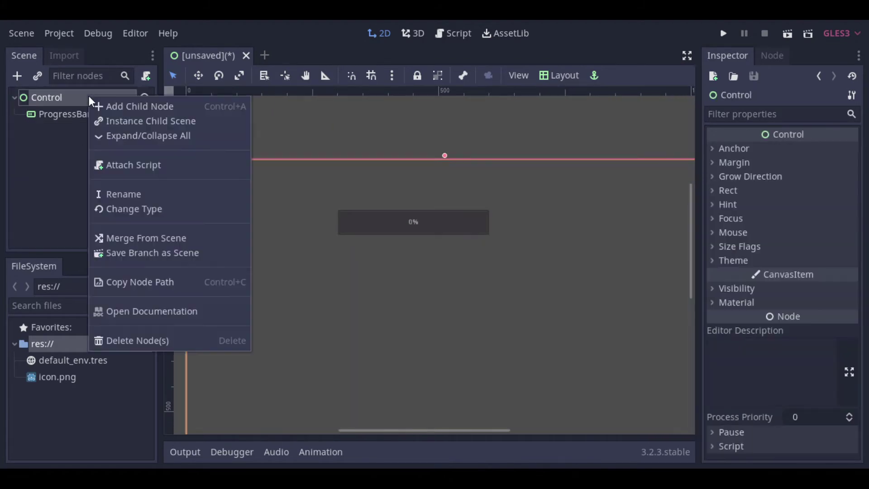
left_click(133, 165)
left_click(399, 331)
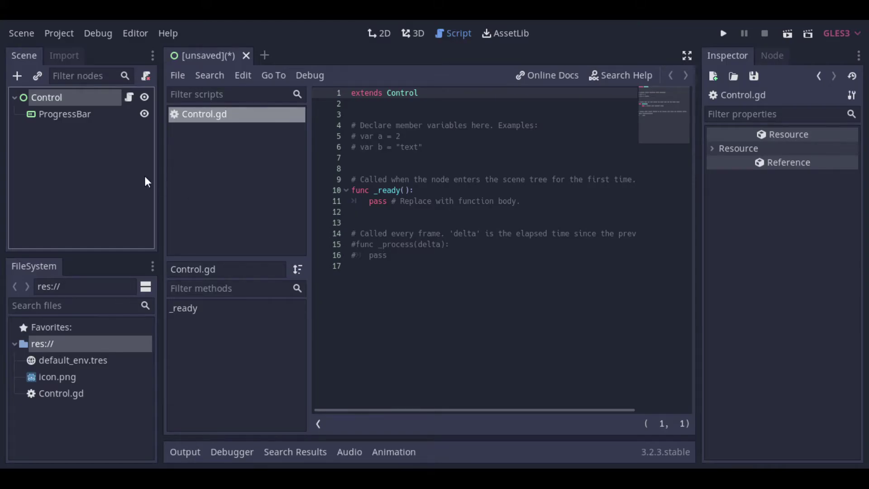
Add a Timer child node under Control.
right_click(76, 96)
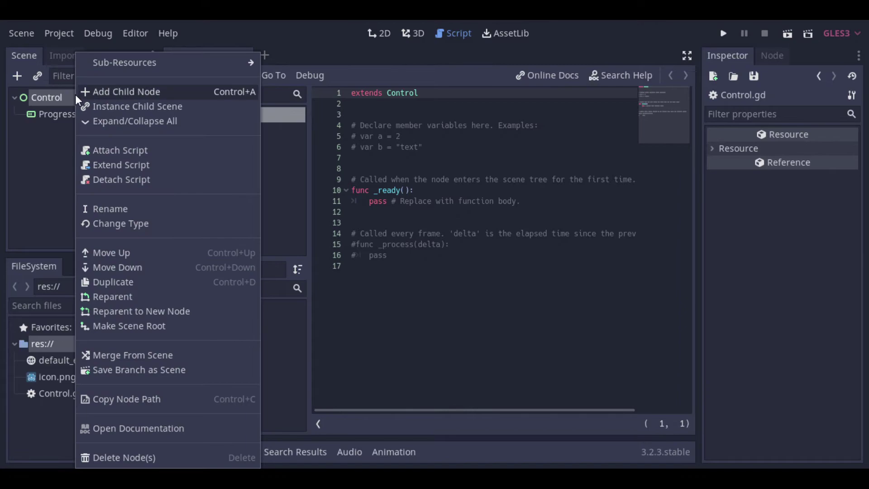
left_click(100, 96)
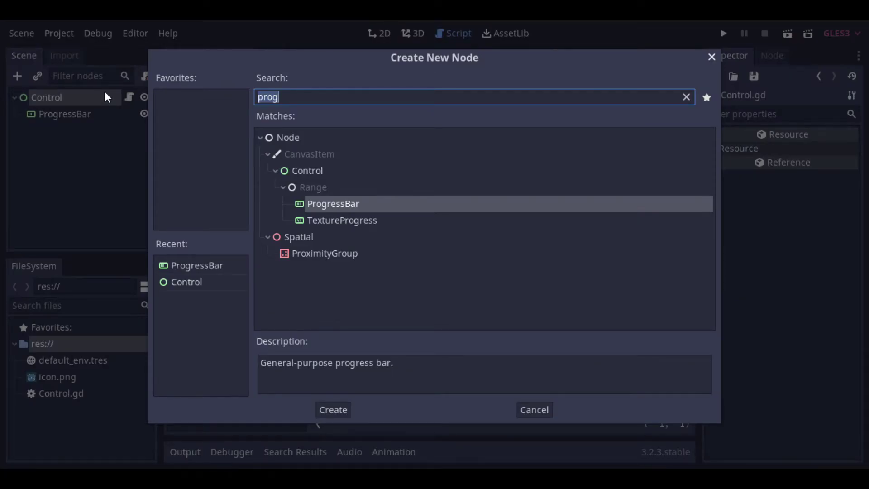
type("timer")
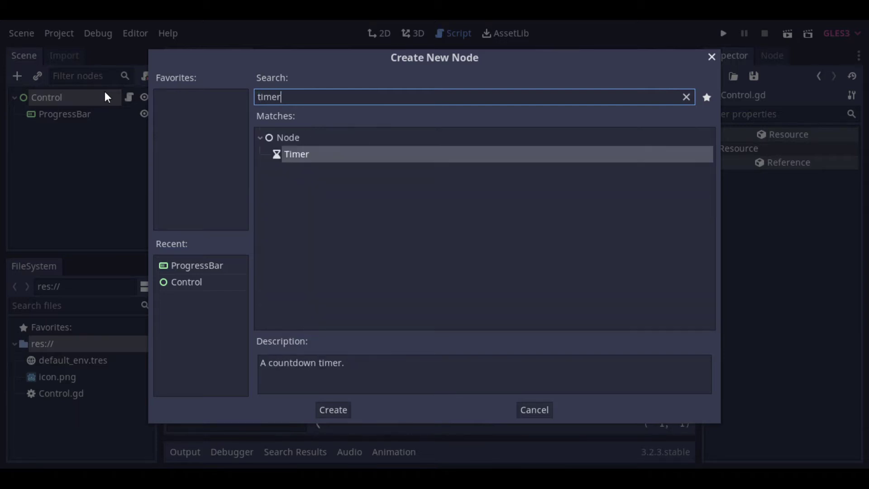
key("Return")
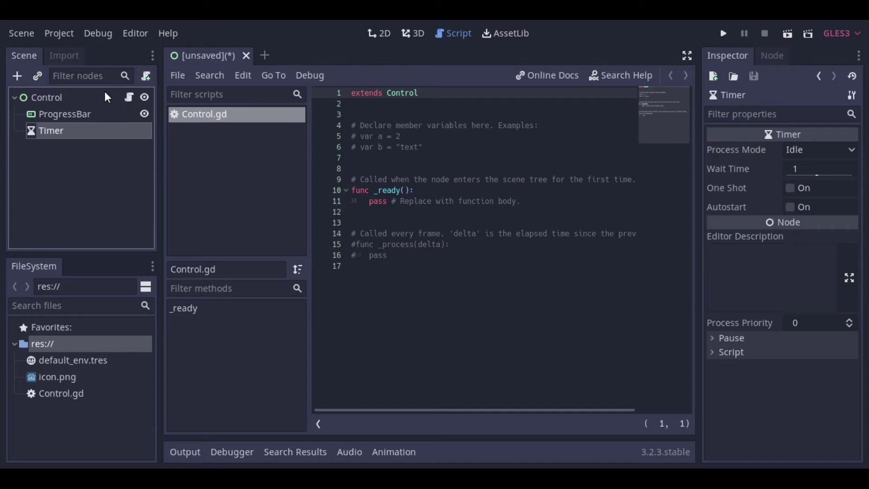
Select the Timer and show its signals in the Node tab.
left_click(63, 163)
left_click(66, 135)
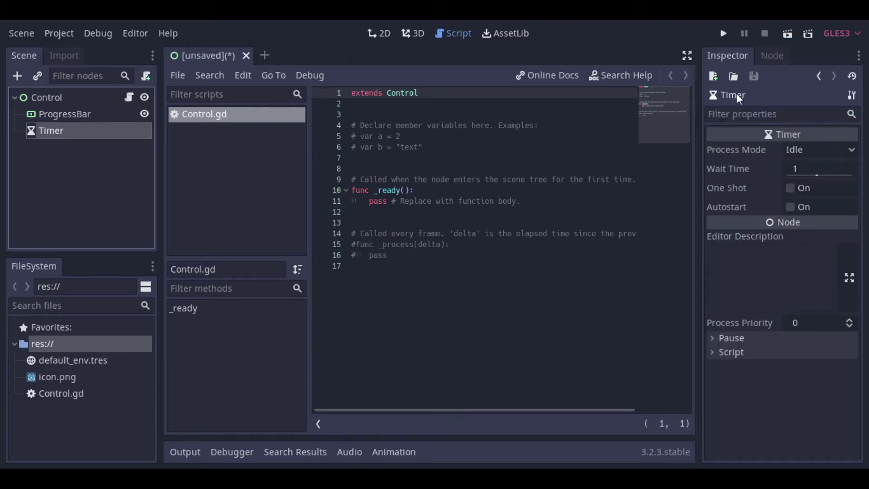
left_click(772, 57)
Connect timeout to Control, replace pass with $ProgressBar.value+=1, and save as Control.tscn.
double_click(758, 117)
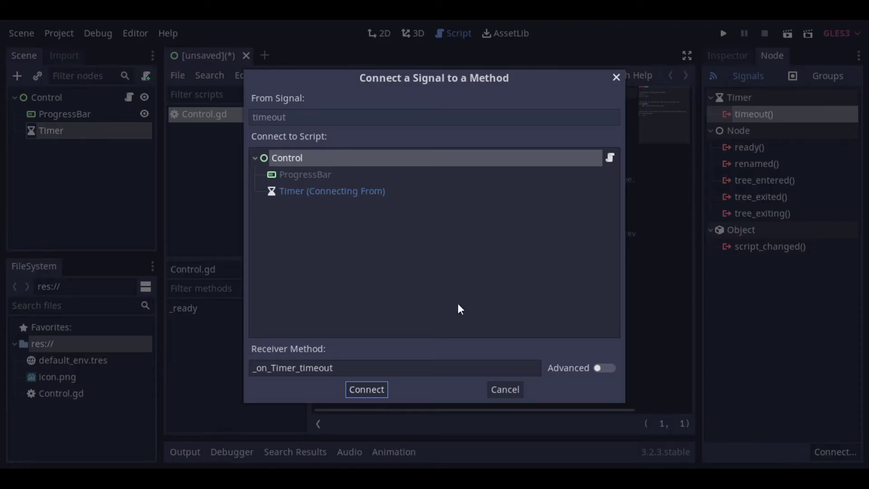
left_click(367, 389)
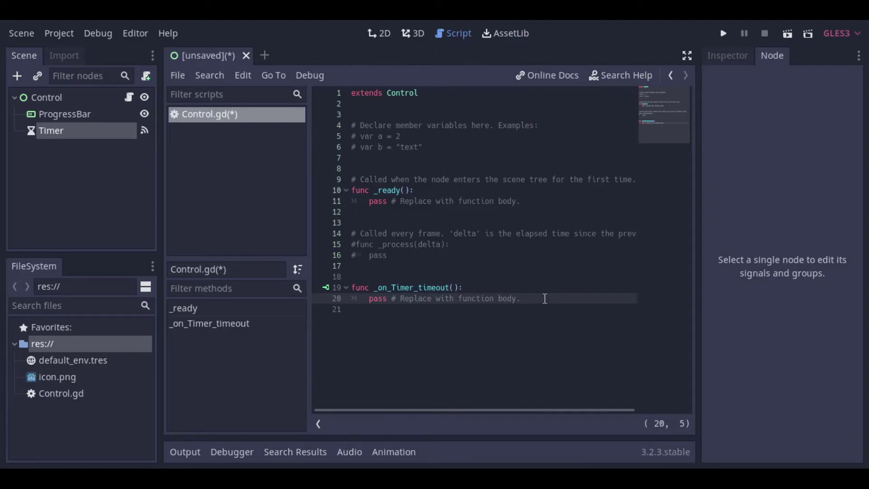
left_click_drag(544, 298, 370, 299)
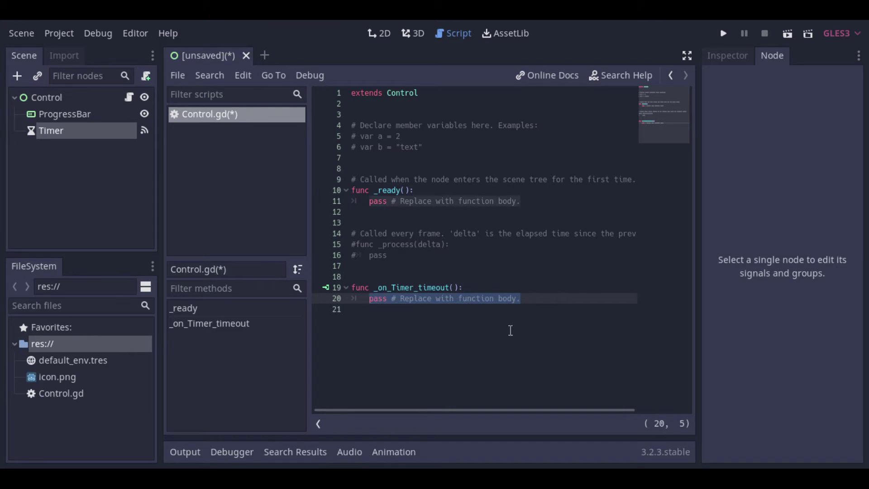
type("$P")
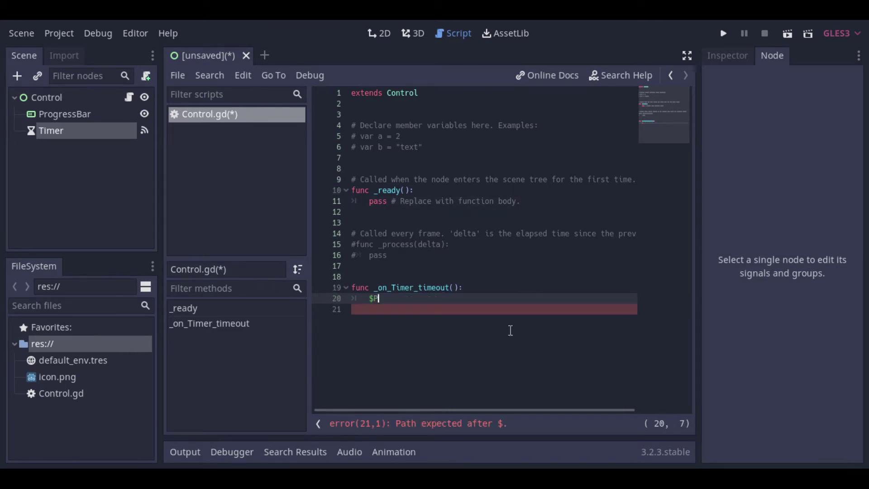
type("rogressBar.value+=1")
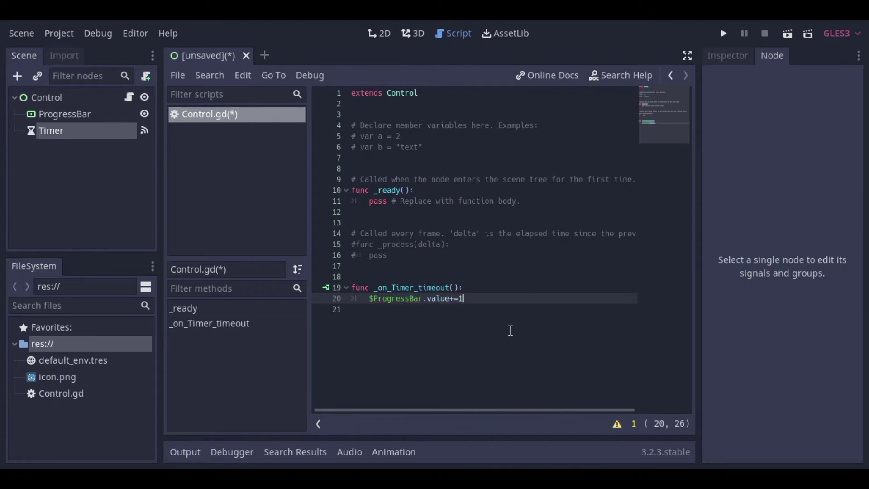
key("ctrl+s")
left_click(313, 400)
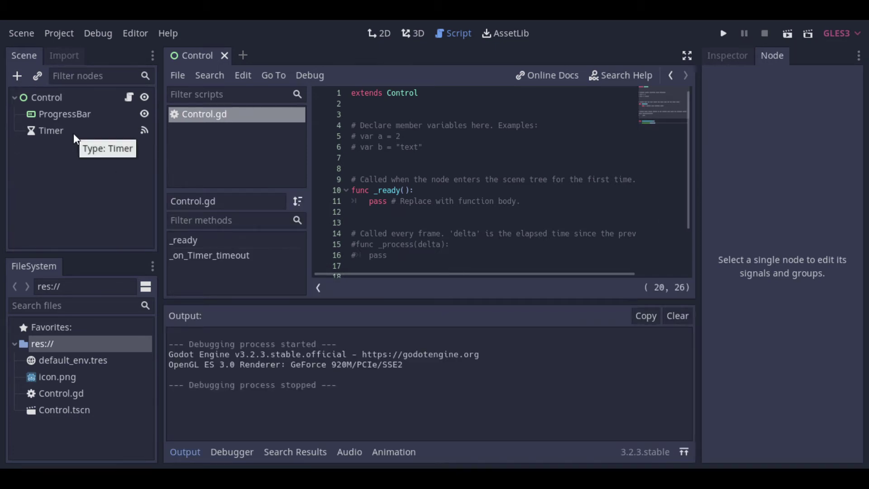
Enable the Timer's Autostart with a 0.1-second Wait Time, then save and run the scene.
left_click(75, 134)
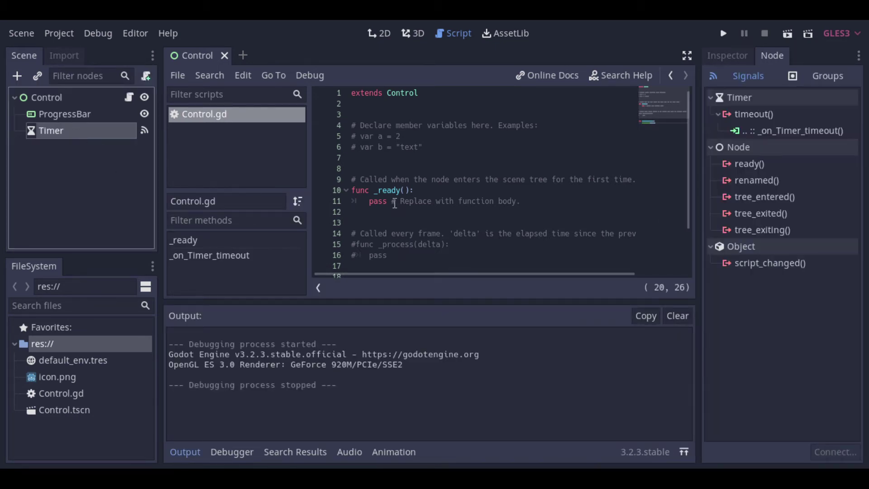
left_click(741, 57)
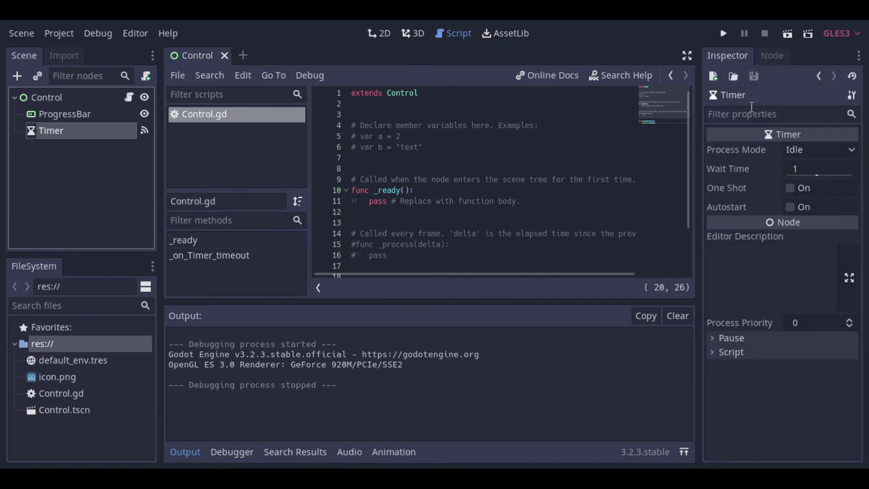
left_click(790, 208)
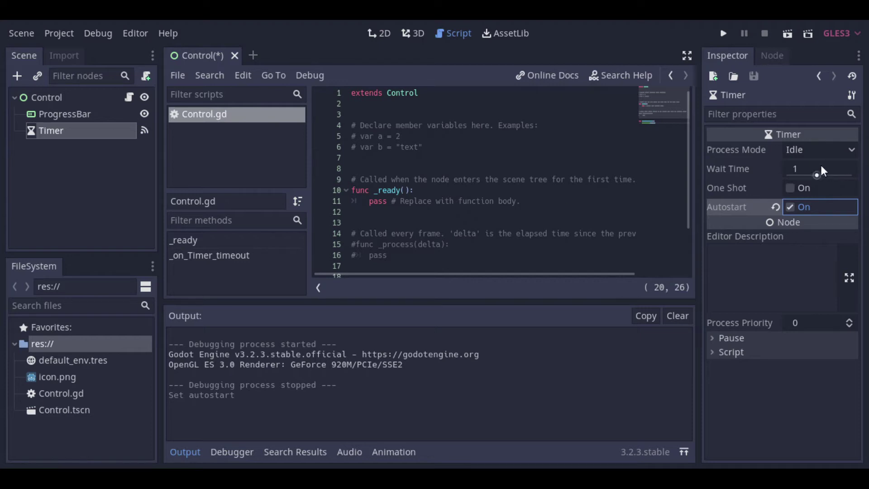
left_click(804, 171)
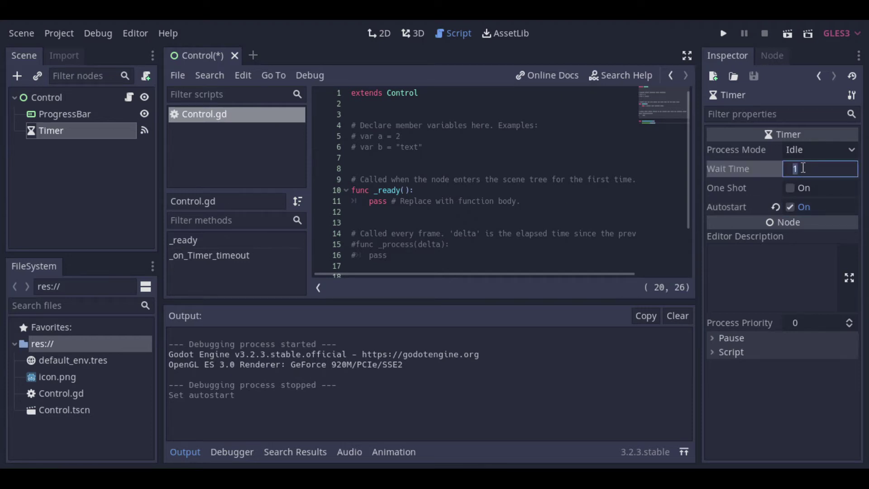
left_click(113, 202)
key("ctrl+s")
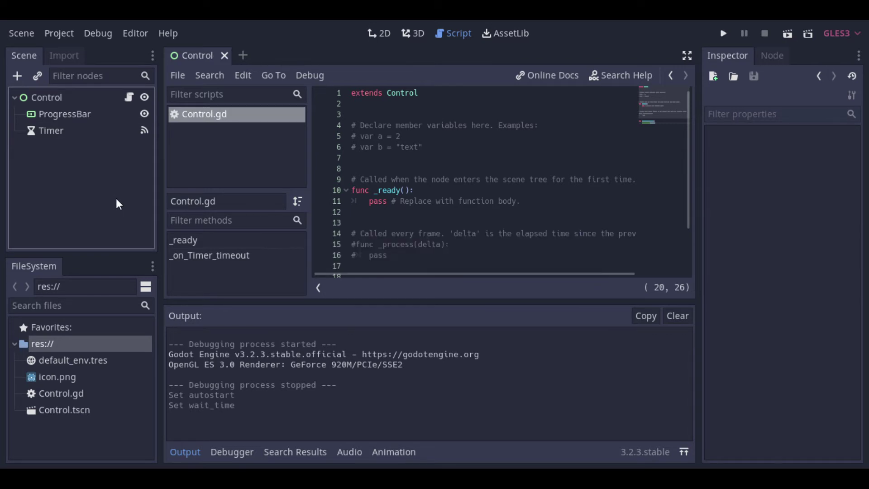
key("F6")
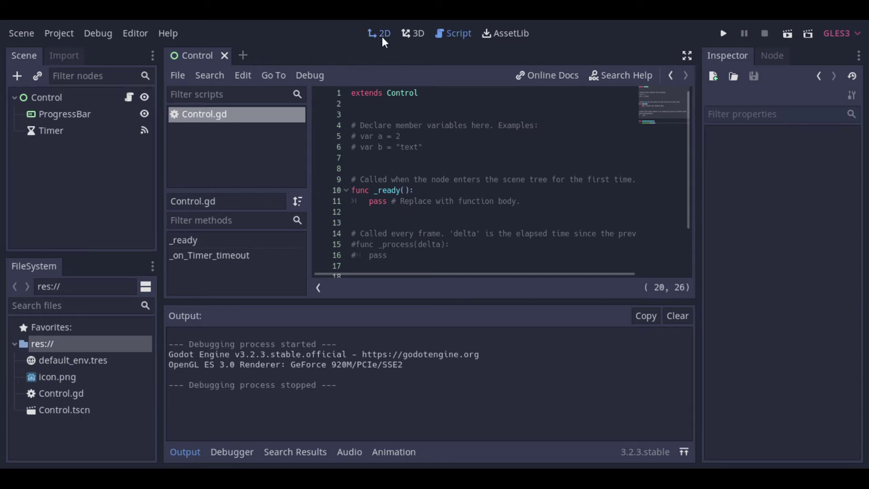
Switch back to the 2D workspace showing the Control scene.
left_click(379, 34)
Add a TextureProgress child under Control by searching 'pro'.
scroll(423, 258, "down", 1)
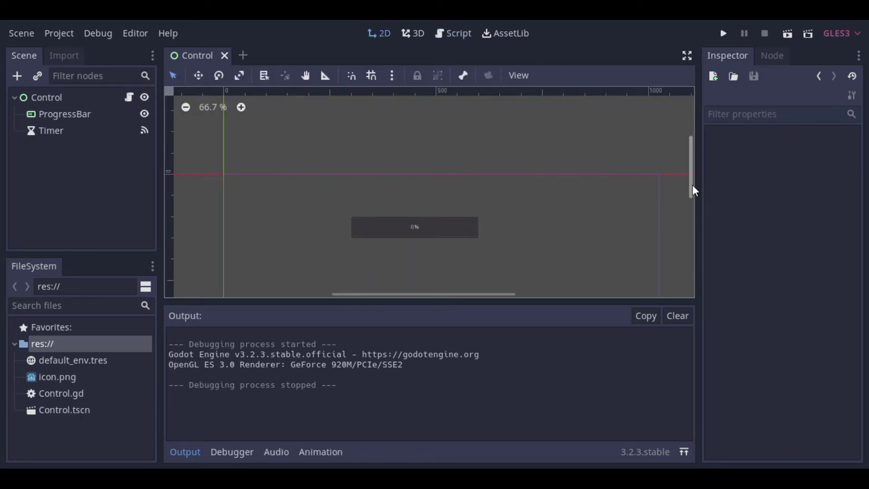
left_click_drag(692, 188, 697, 209)
right_click(71, 101)
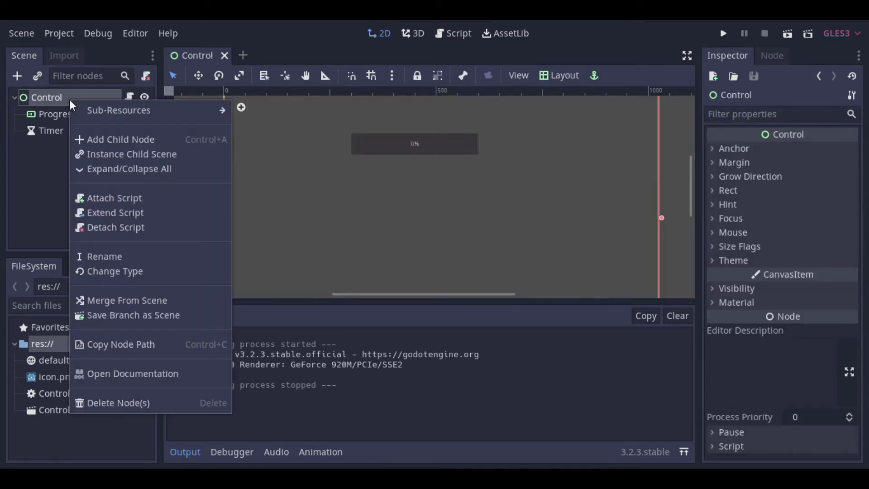
left_click(102, 144)
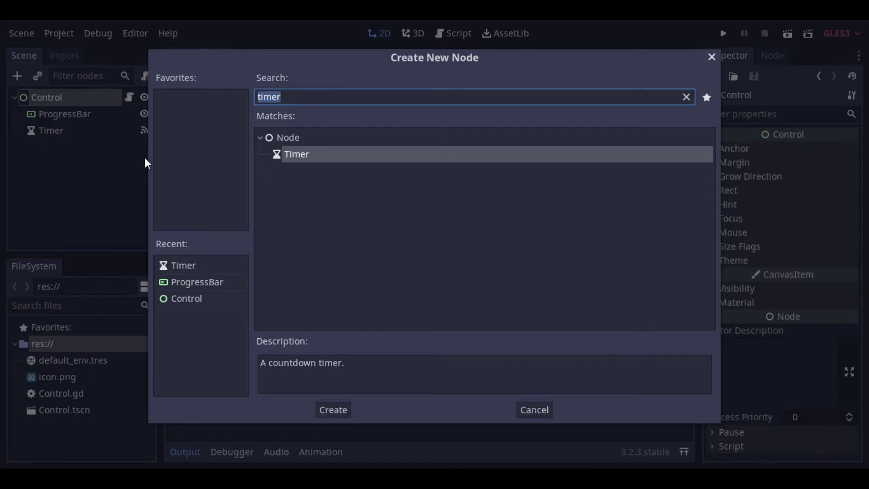
key("BackSpace")
type("pro")
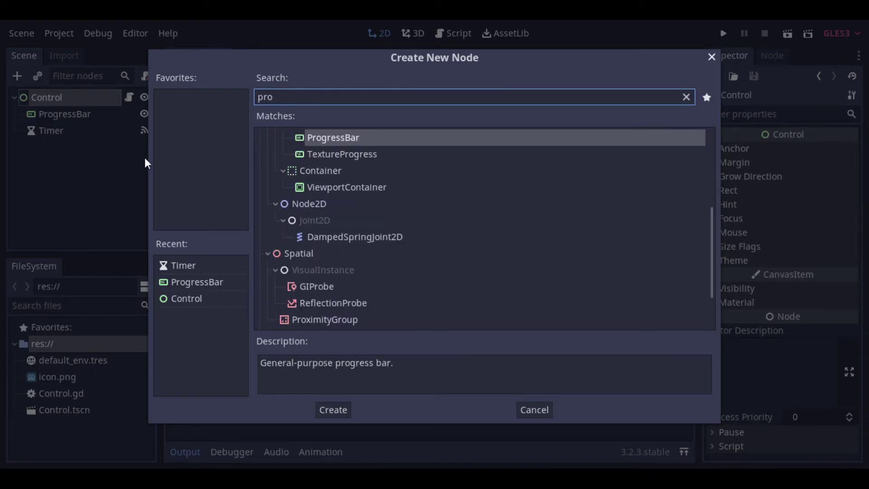
double_click(332, 157)
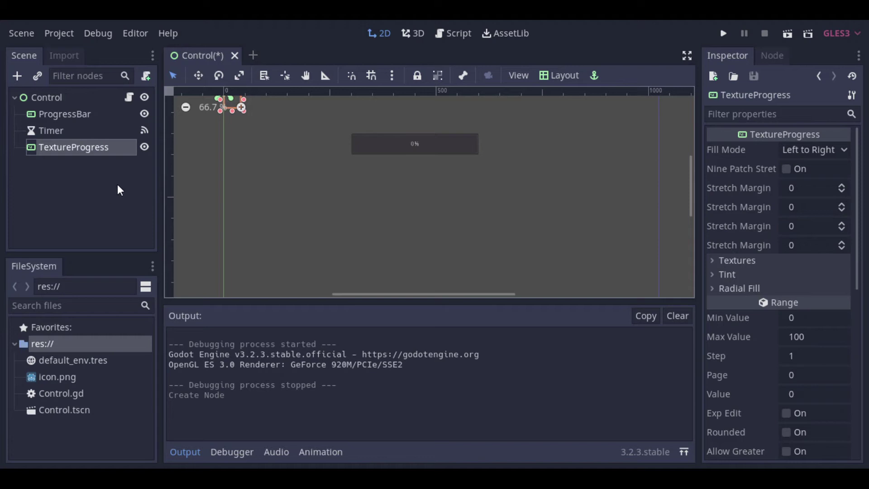
Save the scene and place the TextureProgress at position 350, 300.
key("ctrl+s")
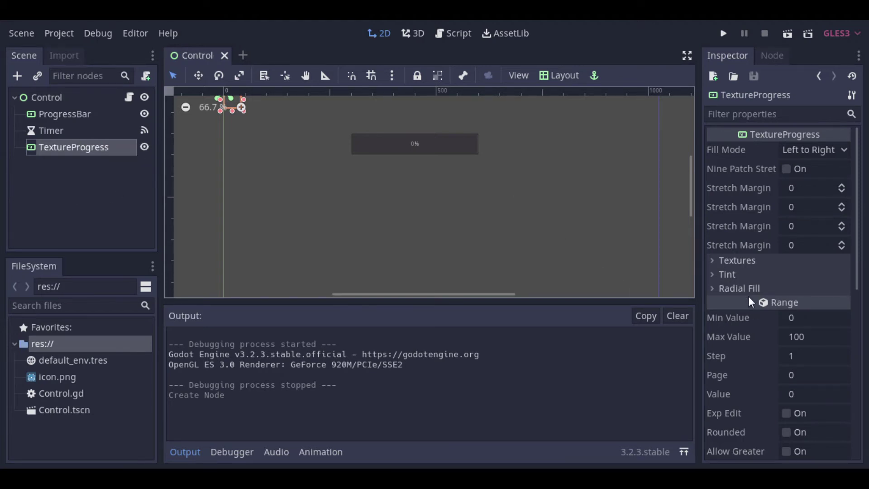
scroll(737, 271, "down", 5)
left_click(728, 335)
left_click(815, 351)
type("350")
key("Tab")
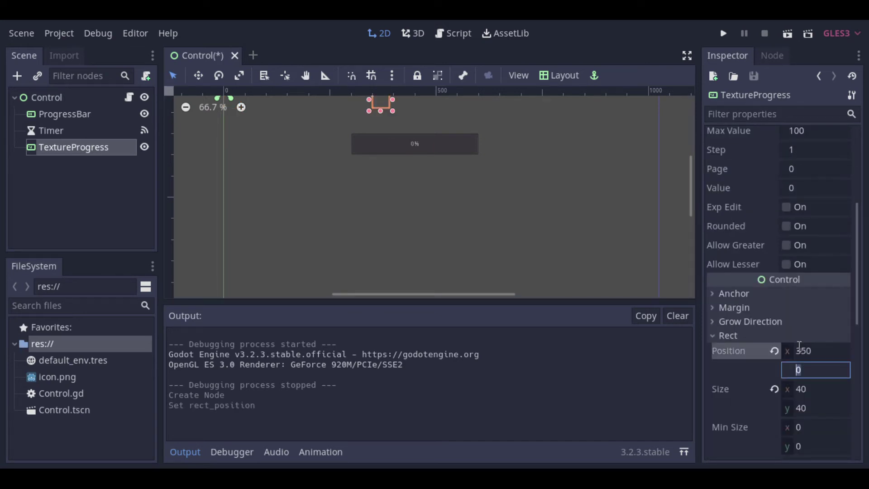
key("Return")
scroll(503, 281, "down", 2)
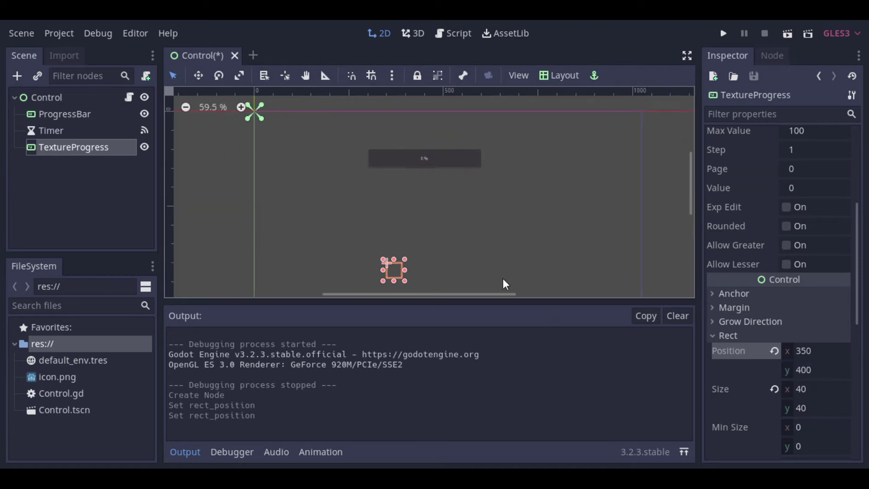
left_click(805, 371)
type("300")
key("Return")
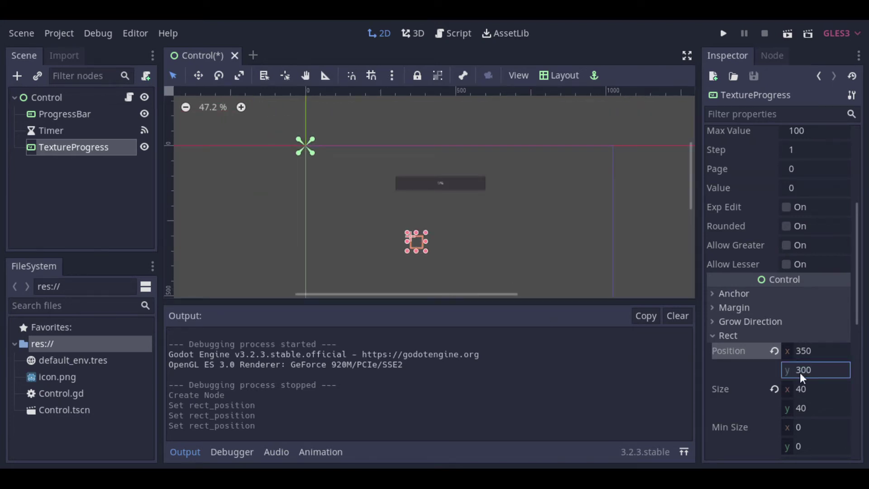
Set the TextureProgress size and minimum size to 300 by 50.
left_click(805, 390)
type("300")
key("Return")
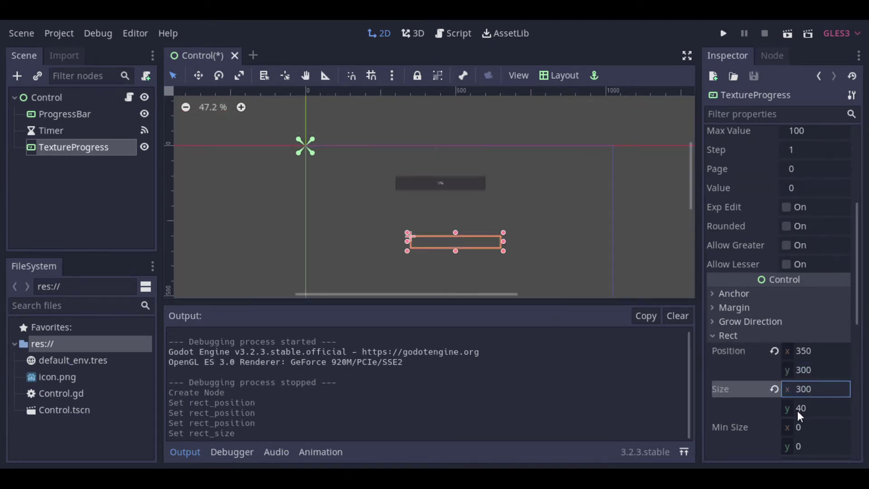
left_click(823, 412)
type("50")
key("Tab")
type("300")
key("Tab")
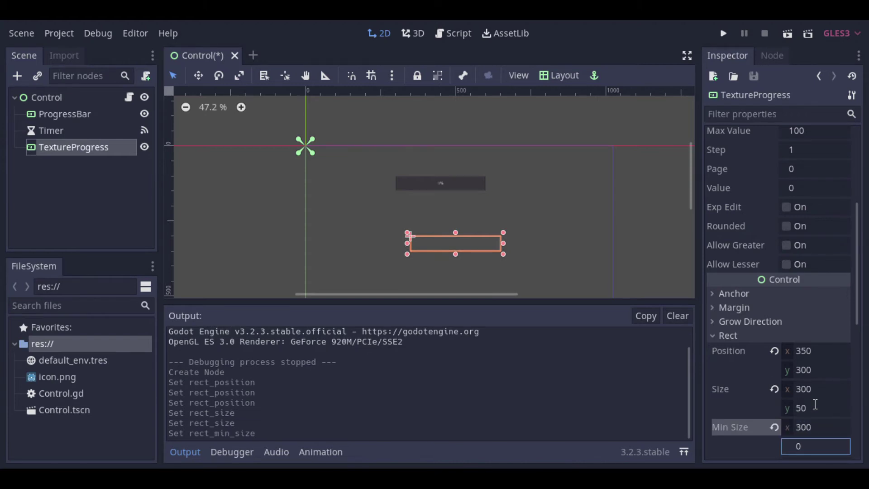
type("50")
key("Return")
Widen the bar and its minimum width to 400.
scroll(826, 407, "down", 2)
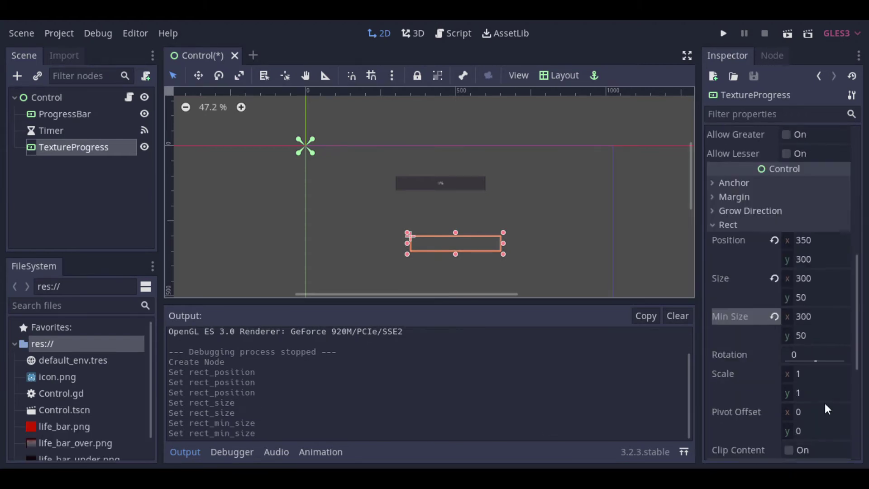
left_click(824, 278)
type("400")
left_click(824, 315)
type("400")
left_click(352, 261)
left_click(72, 148)
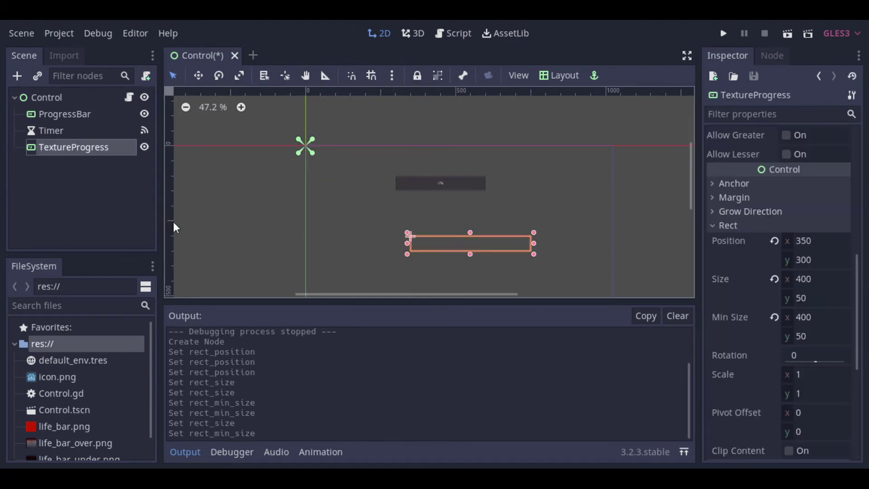
Assign life_bar.png, life_bar_over.png and life_bar_under.png as the Progress, Over and Under textures.
left_click(717, 226)
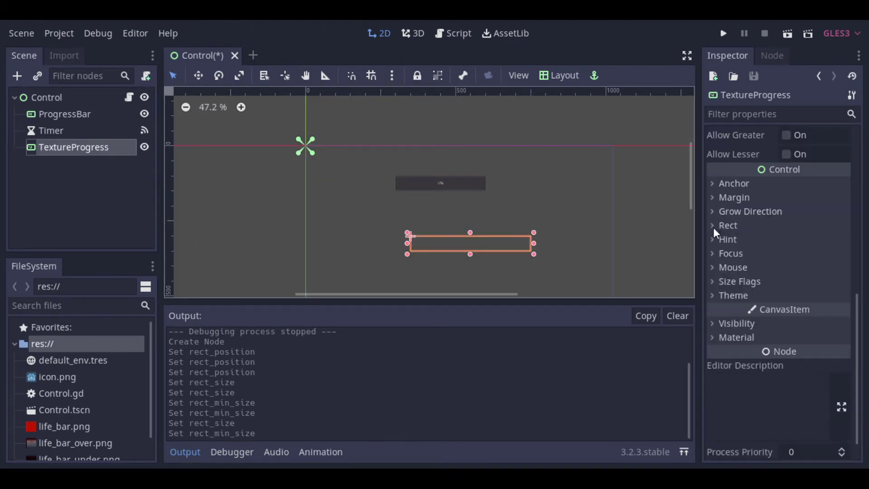
scroll(732, 300, "up", 3)
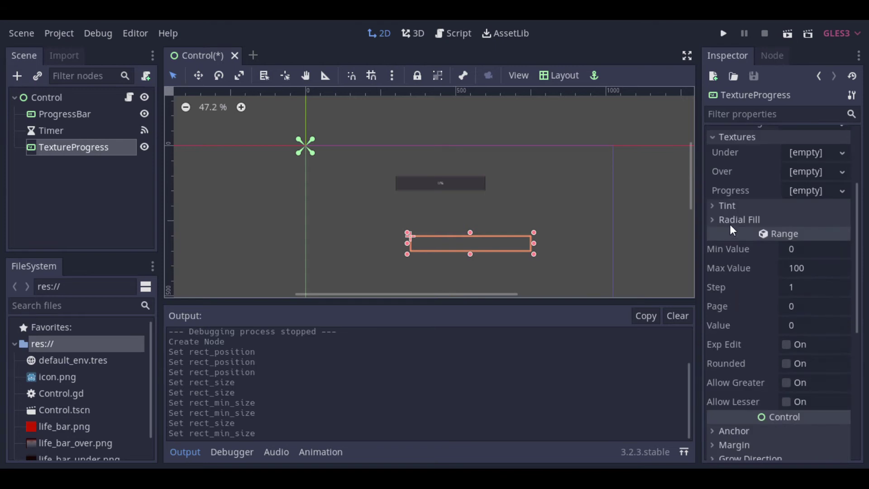
scroll(732, 234, "up", 2)
scroll(76, 407, "down", 1)
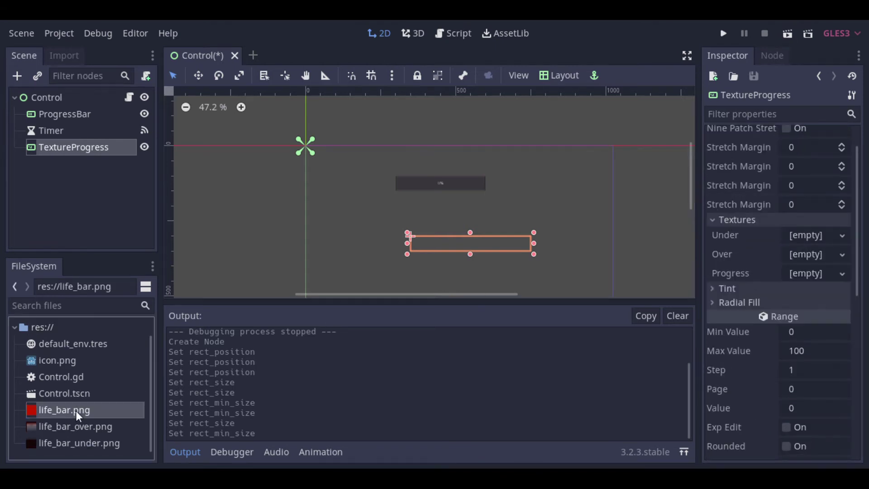
left_click_drag(76, 411, 807, 278)
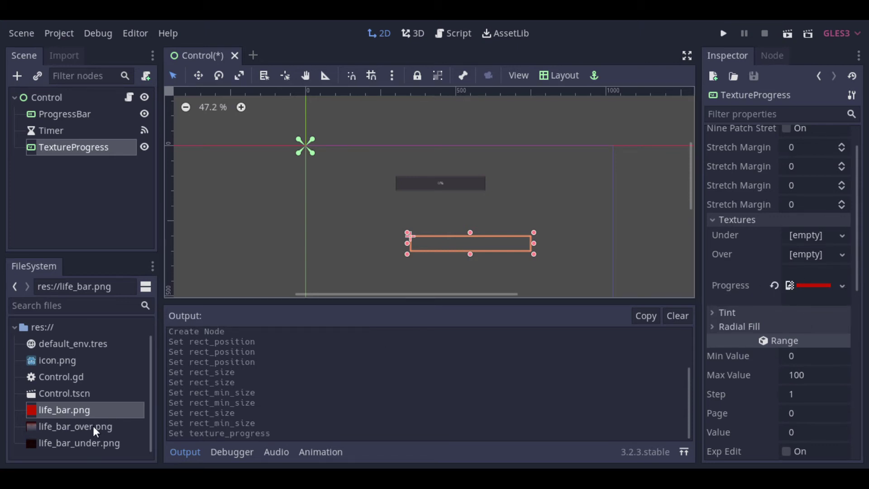
left_click_drag(93, 430, 804, 263)
left_click_drag(77, 445, 805, 237)
left_click(349, 269)
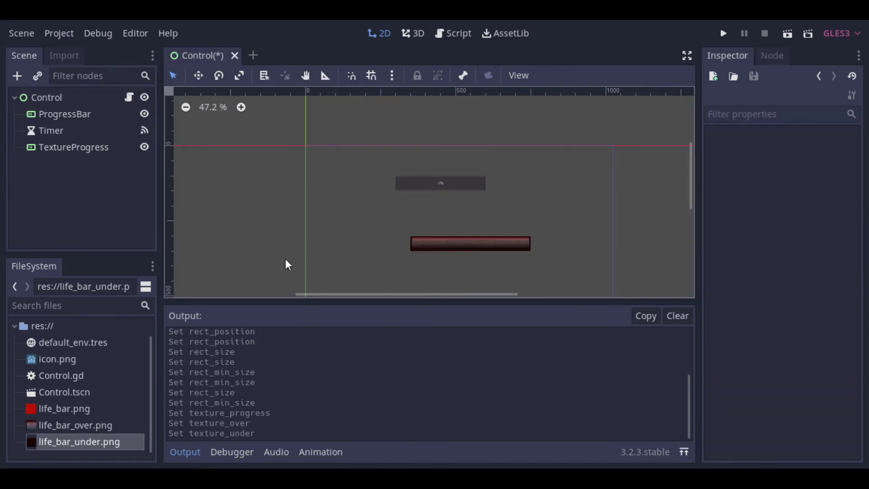
Save the scene and add a $TextureProgress.value line to Control.gd's _on_Timer_timeout handler.
key("ctrl+s")
left_click(130, 97)
scroll(455, 212, "down", 2)
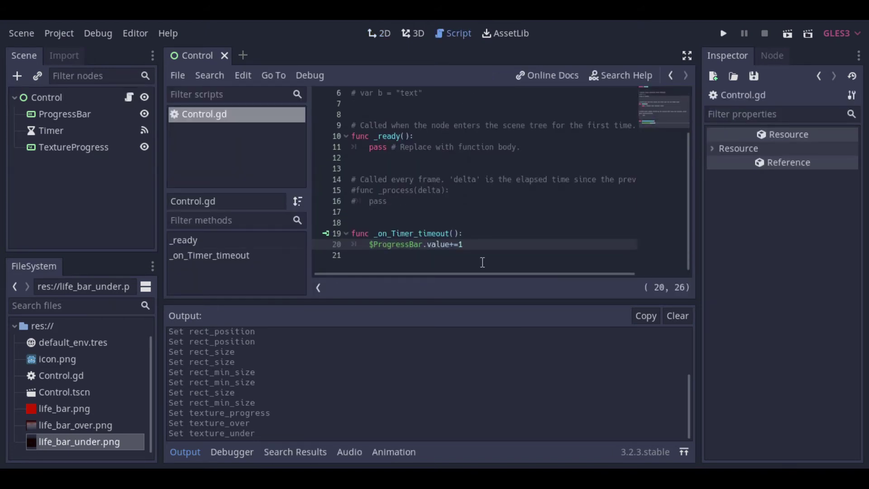
key("Return")
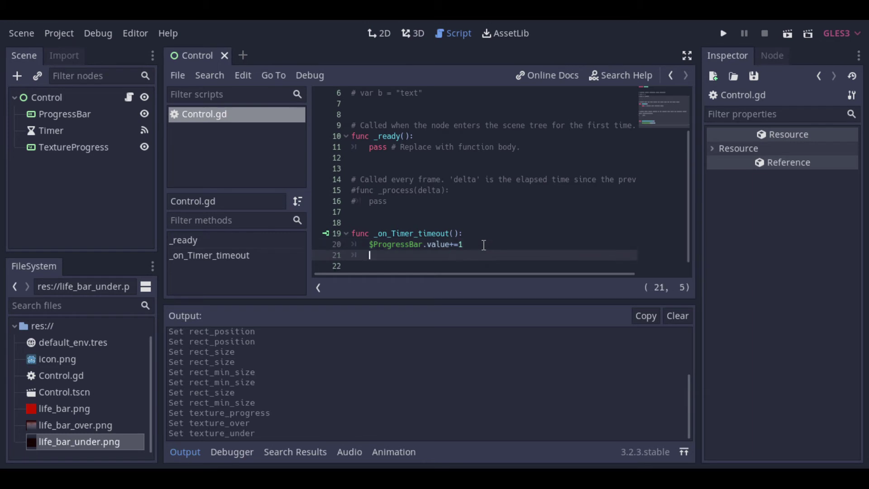
type("$")
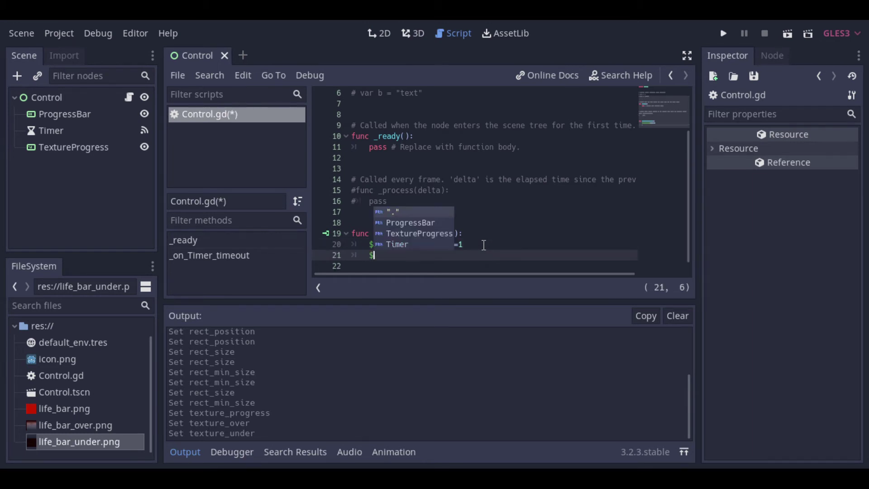
type("T")
key("Return")
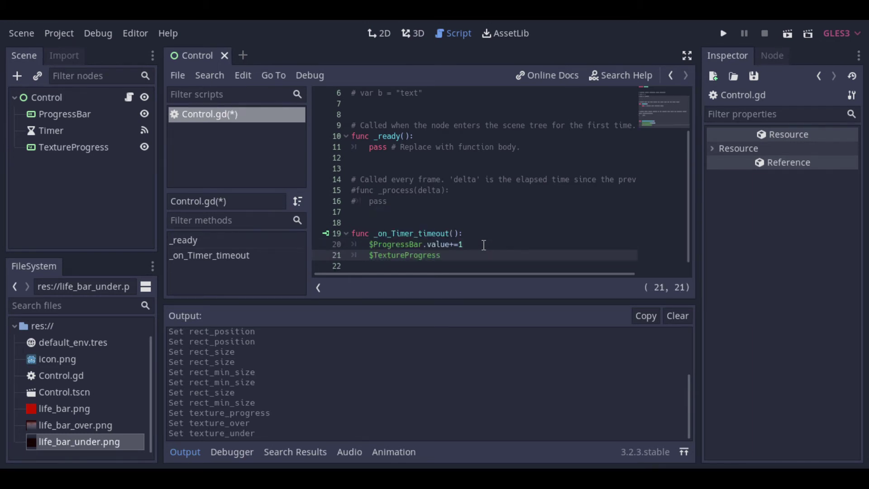
type(".value+=1")
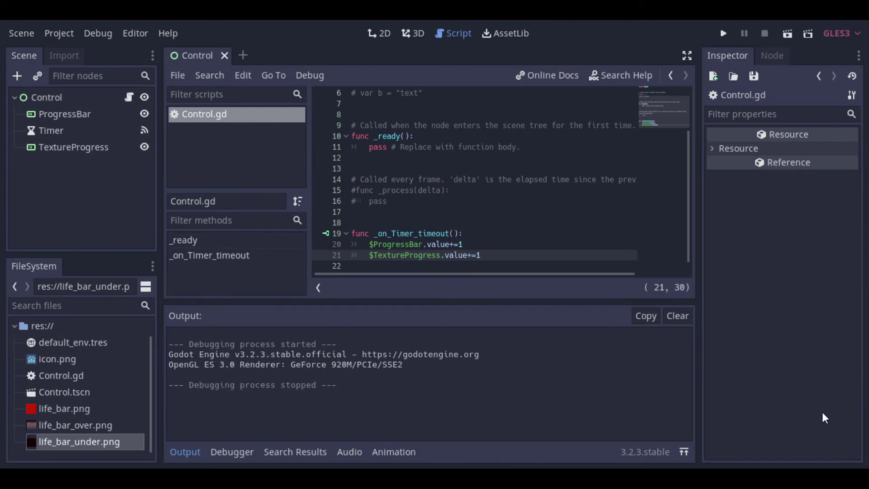
Set the TextureProgress node's Range Value to 100 in the Inspector.
left_click(85, 147)
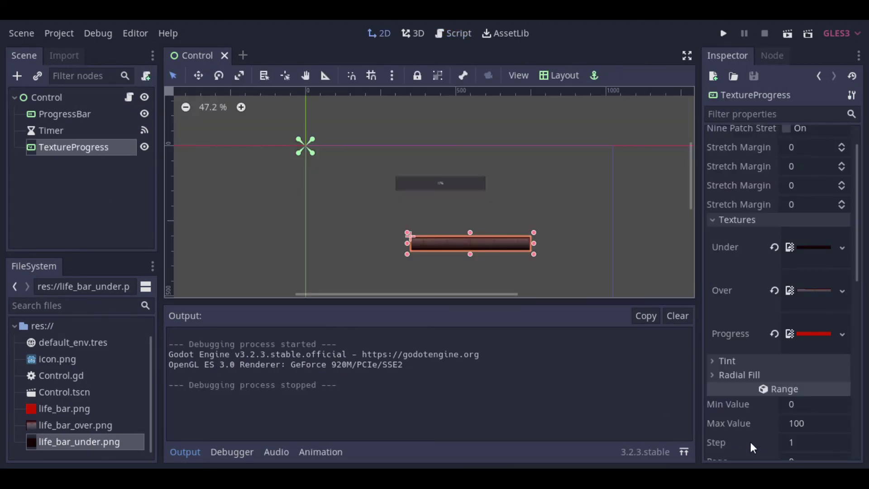
scroll(750, 444, "down", 3)
scroll(751, 441, "down", 2)
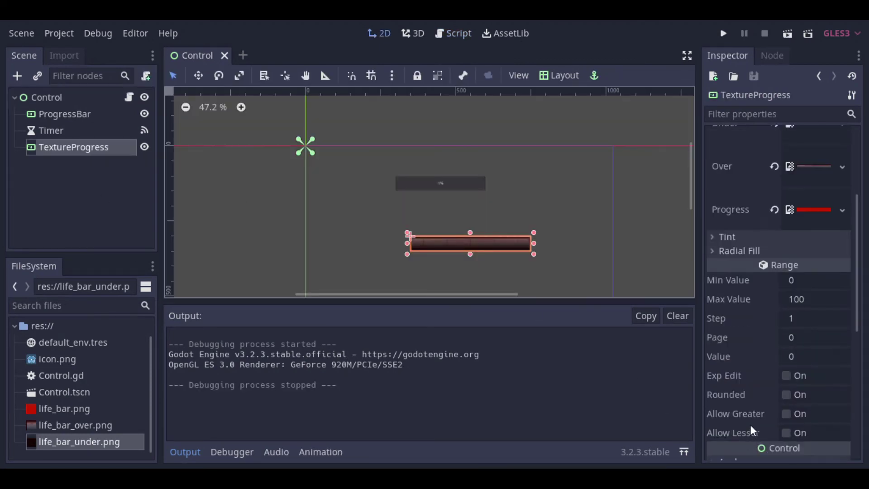
left_click(801, 356)
left_click(814, 343)
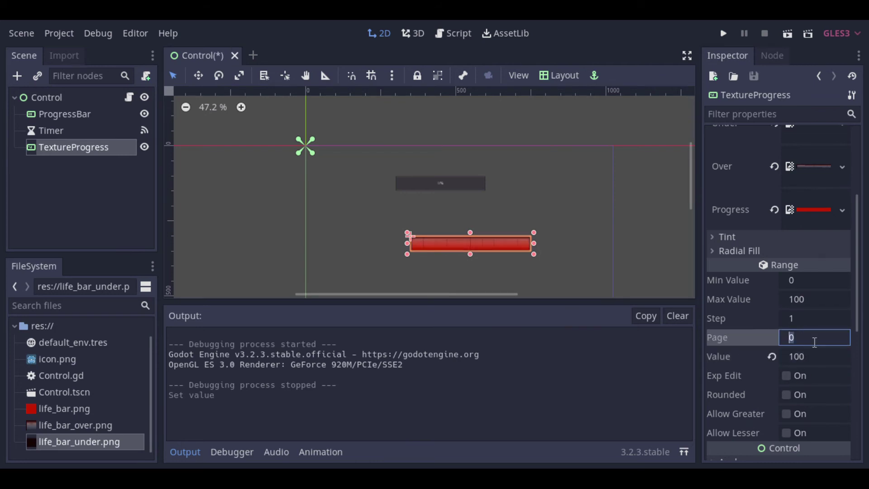
Change the TextureProgress line in Control.gd to value-=1 so the bar drains.
left_click(129, 98)
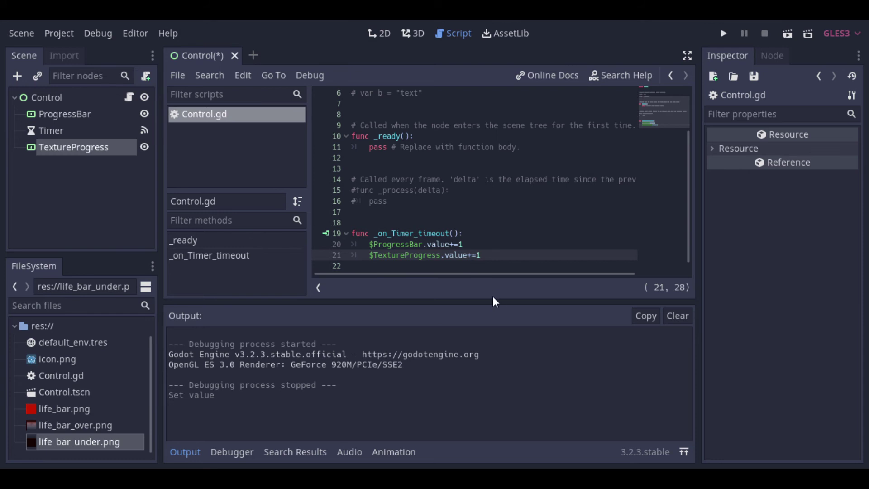
key("BackSpace")
type("-")
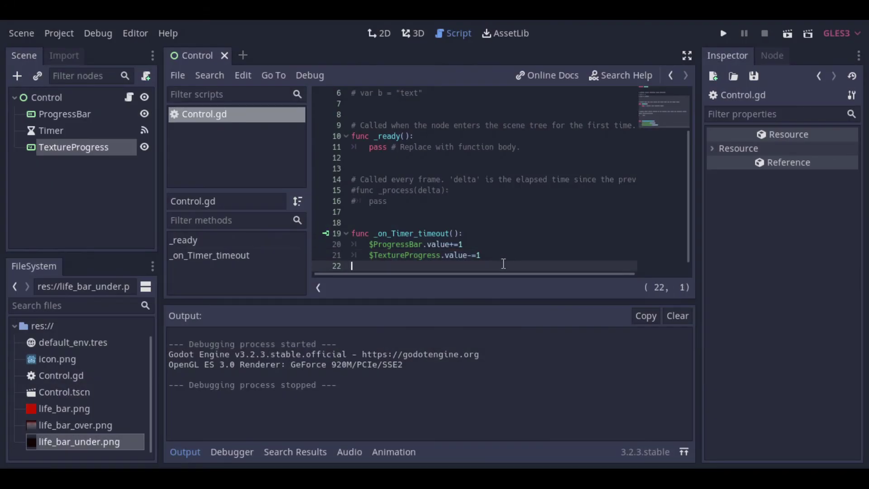
scroll(503, 263, "down", 1)
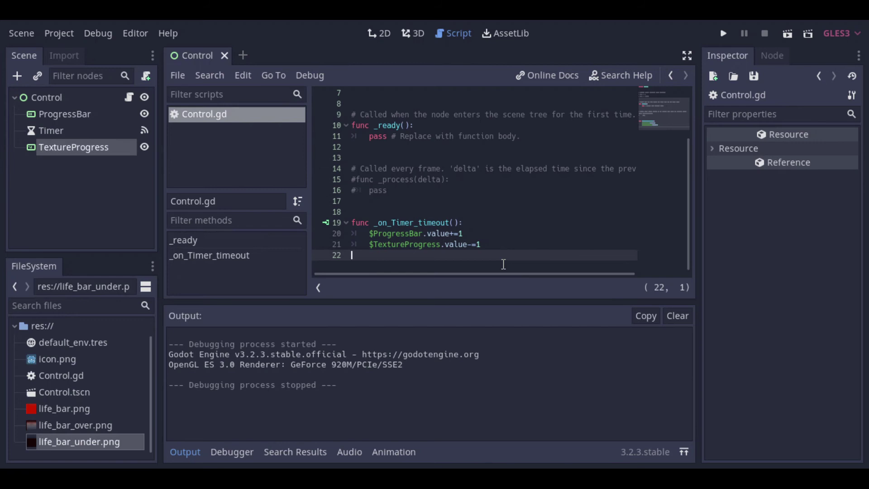
left_click(64, 183)
Add a TextureProgress child node under Control and rename it Rounded.
left_click(385, 34)
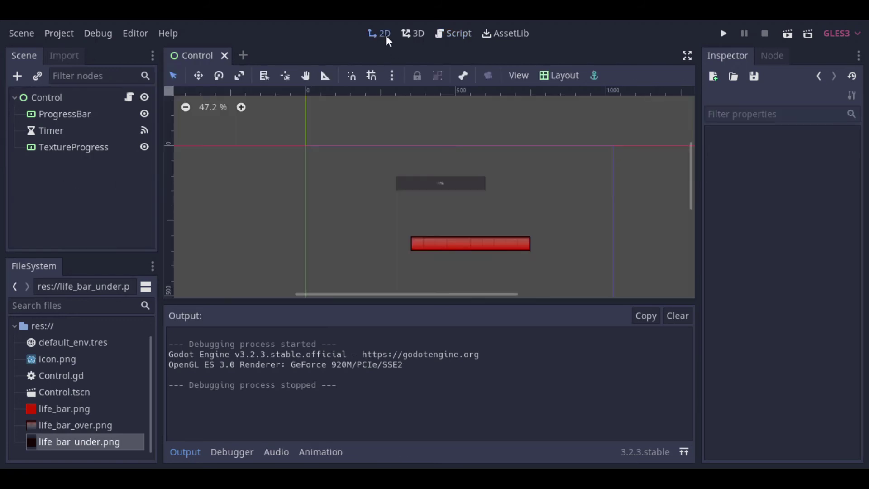
right_click(60, 99)
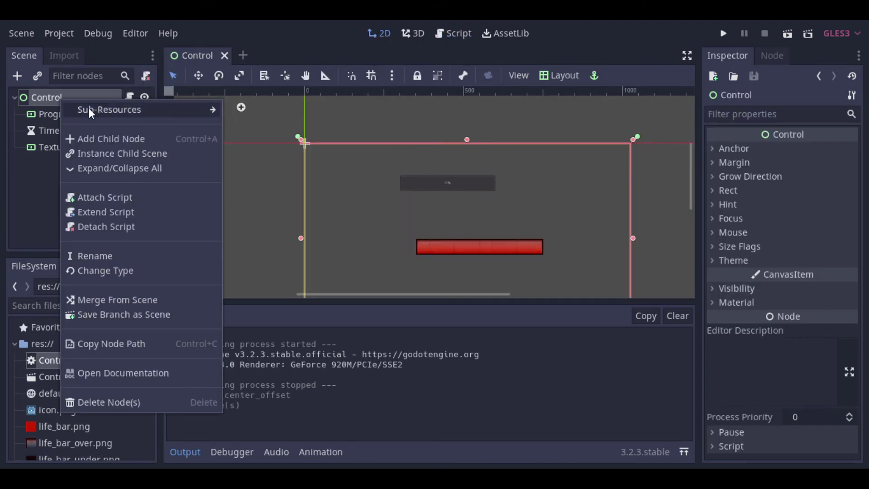
left_click(104, 143)
double_click(335, 269)
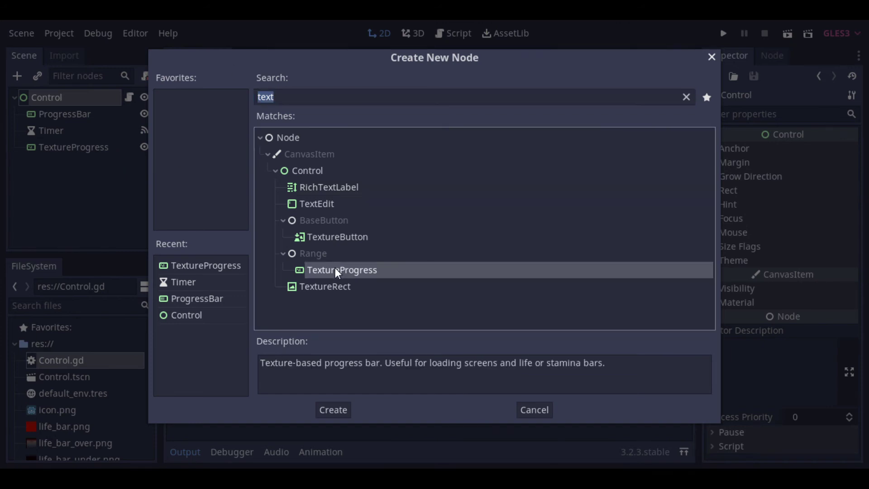
double_click(113, 165)
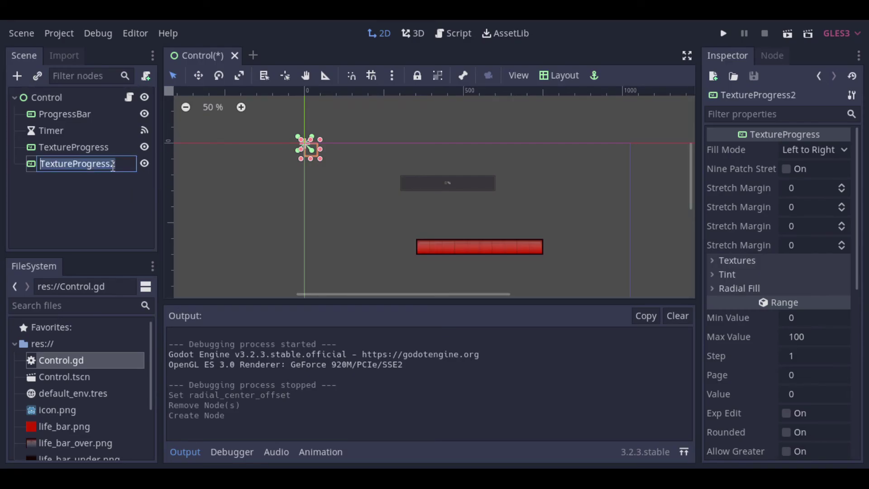
type("Rounded")
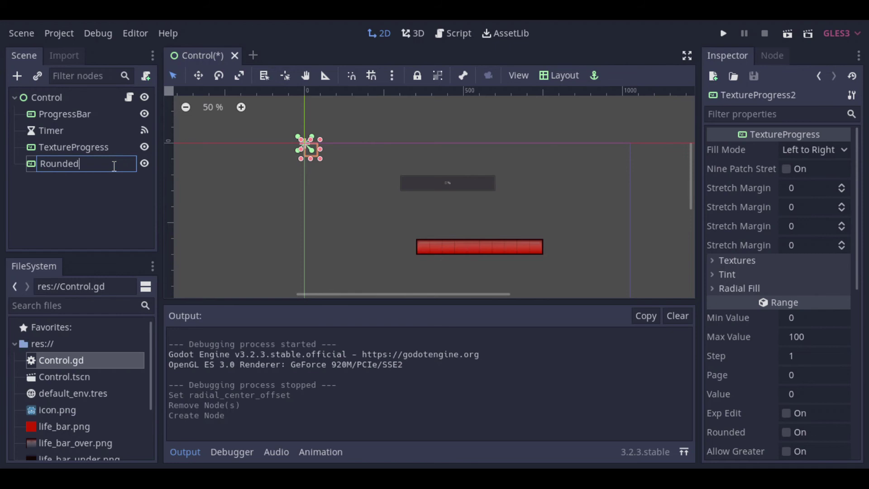
left_click(113, 218)
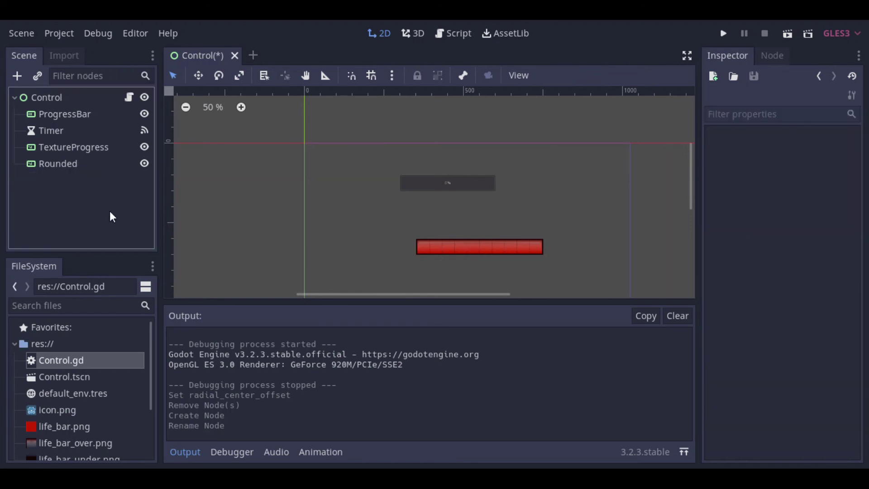
Assign rounded_bkg.png, rounded_progress.png and rounded_top.png as Rounded's under, progress and over textures.
left_click(82, 166)
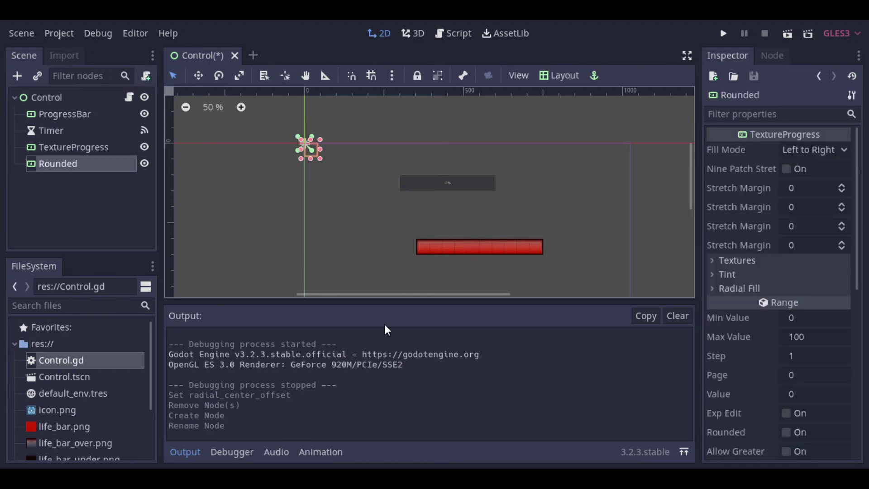
left_click(744, 262)
scroll(121, 341, "down", 3)
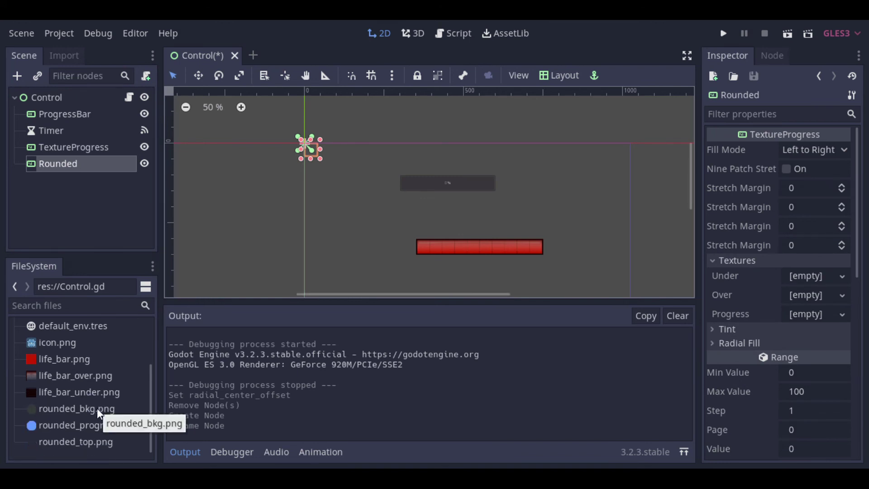
left_click_drag(97, 408, 811, 281)
left_click_drag(84, 430, 821, 346)
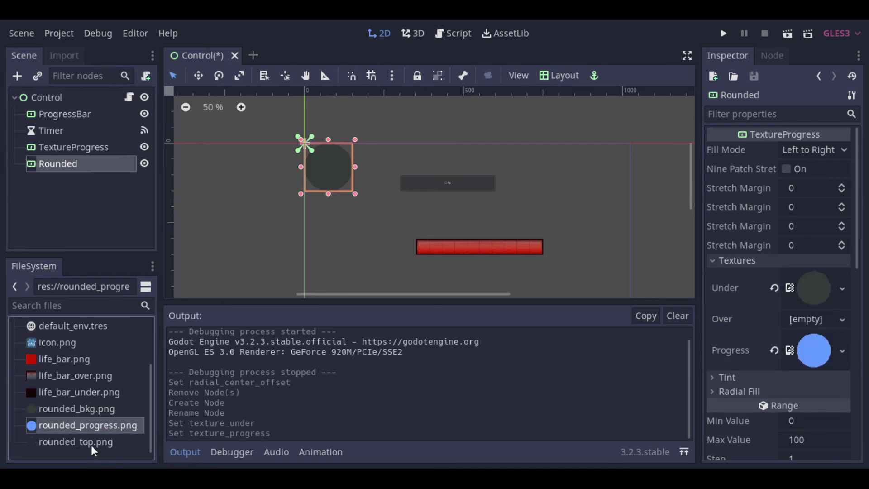
left_click_drag(92, 449, 821, 321)
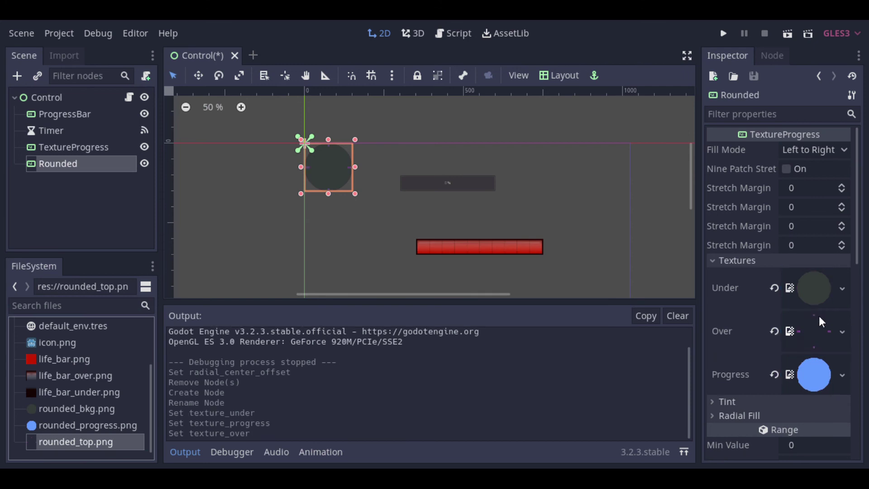
left_click(115, 201)
left_click(95, 199)
Save the scene and set Rounded's Fill Mode to Clockwise.
key("ctrl+s")
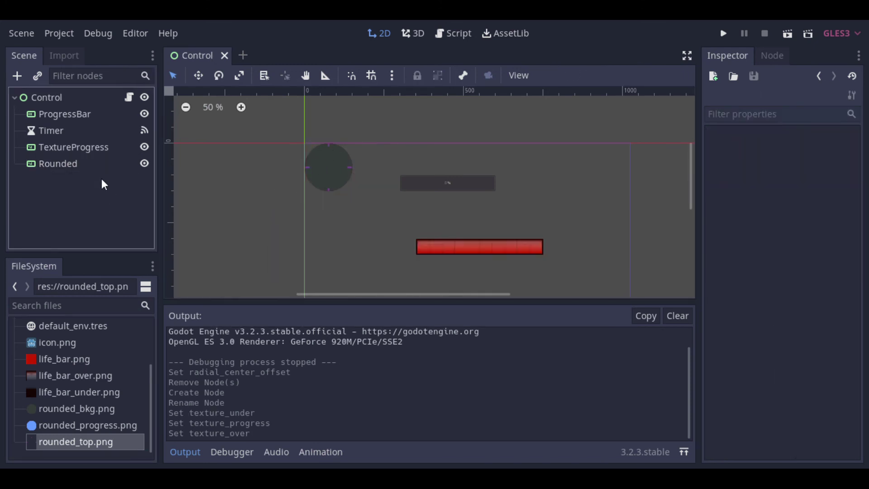
left_click(100, 164)
left_click(845, 150)
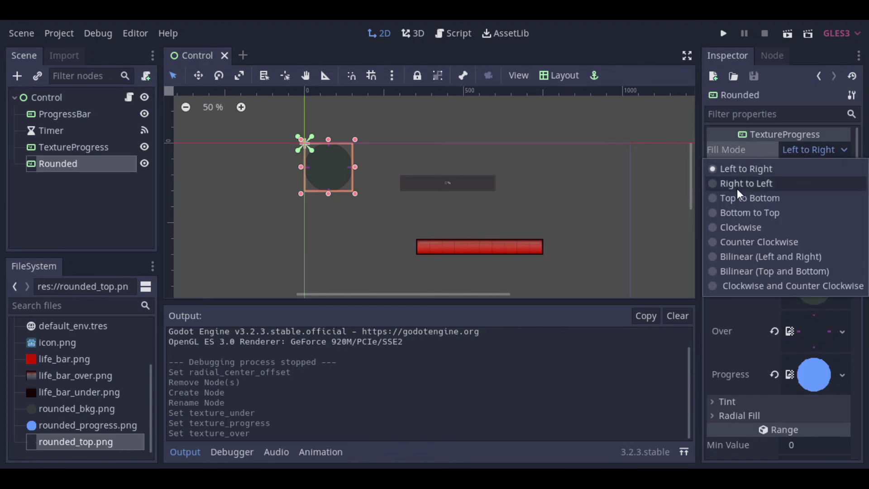
left_click(716, 228)
left_click(75, 230)
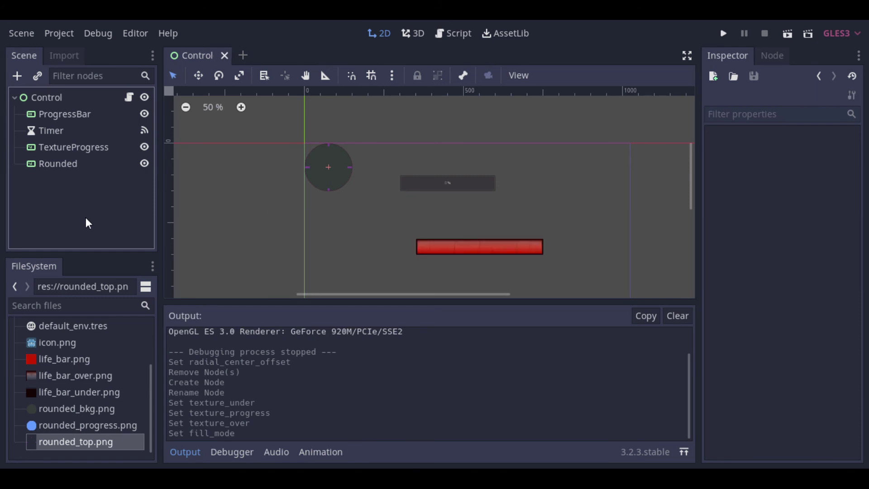
Add a $Rounded.value line to the timeout handler and save the script.
left_click(131, 97)
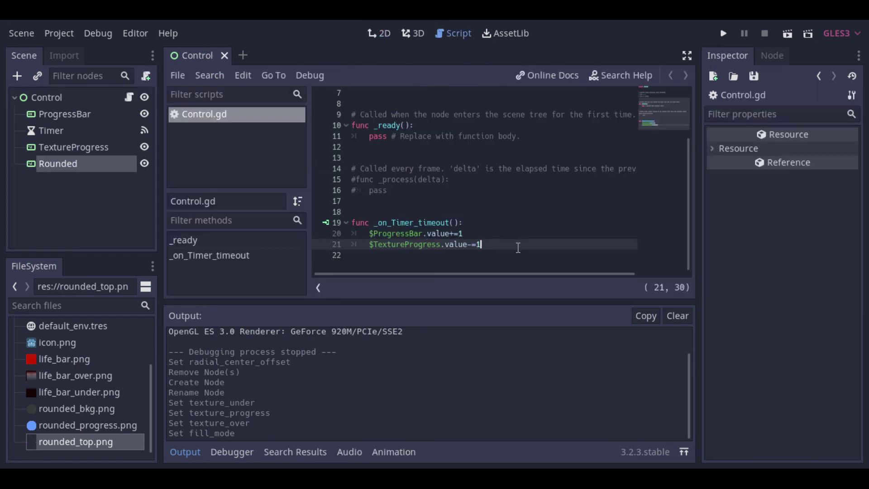
key("Return")
type("$Rounded.value+")
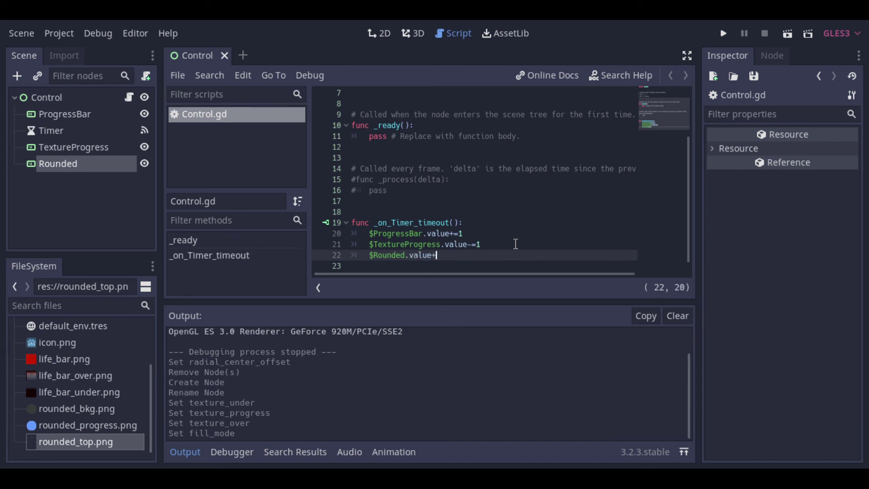
key("ctrl+s")
left_click(76, 202)
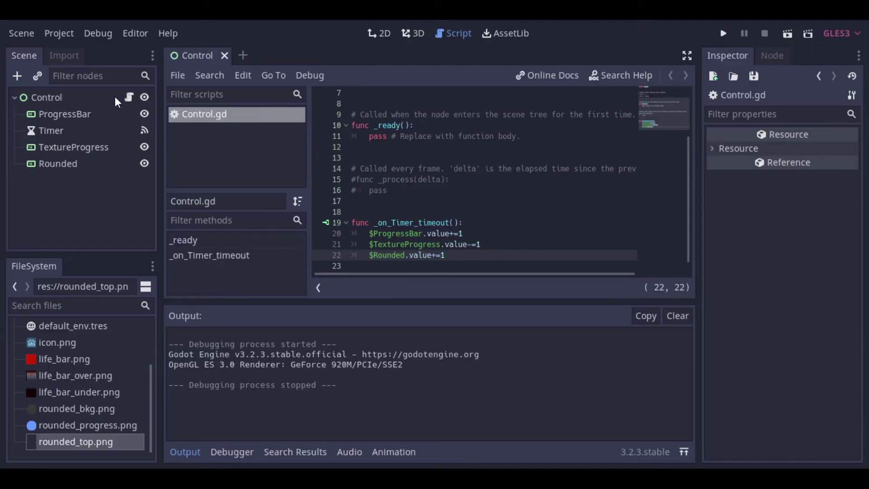
Stop the running game and change Rounded's Fill Mode to Clockwise and Counter Clockwise.
left_click(115, 97)
left_click(67, 159)
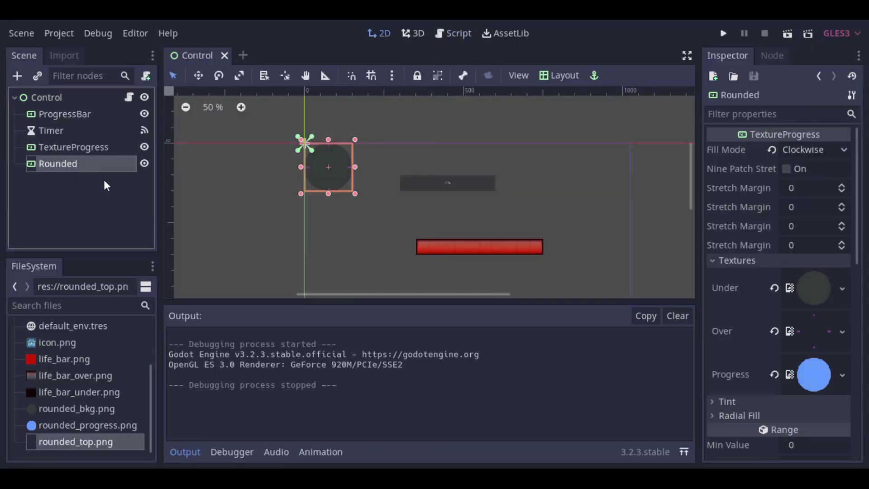
left_click(803, 150)
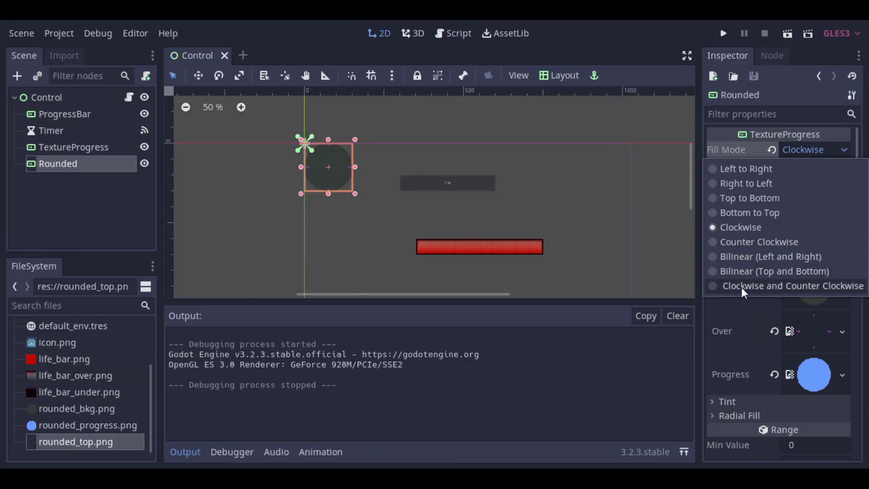
left_click(713, 286)
left_click(79, 216)
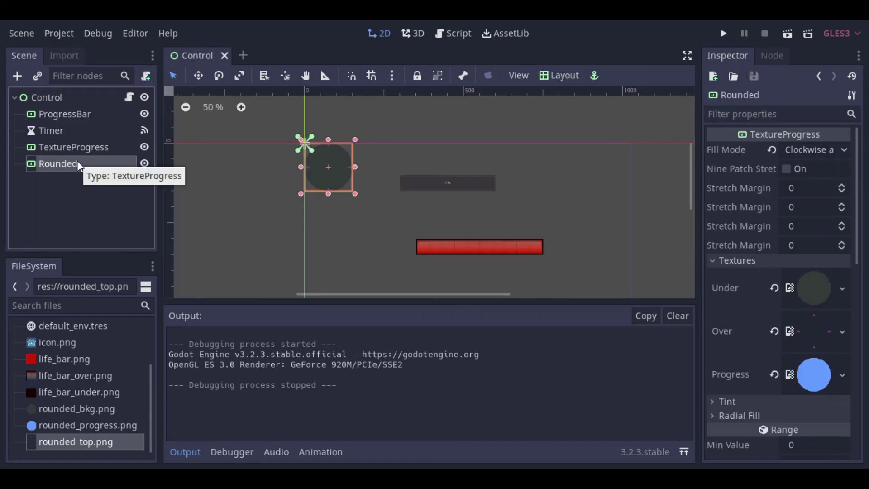
Set Rounded's Radial Fill Initial Angle to 90.
scroll(763, 343, "down", 3)
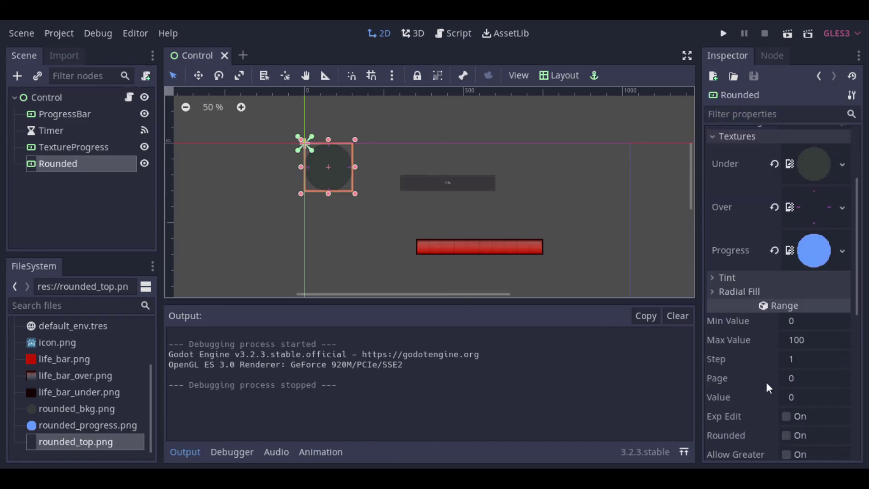
left_click(739, 292)
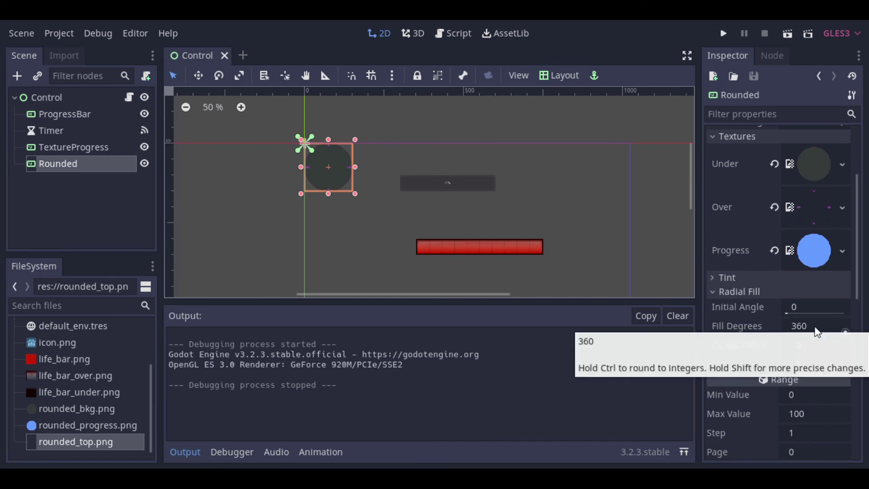
left_click(801, 305)
type("90")
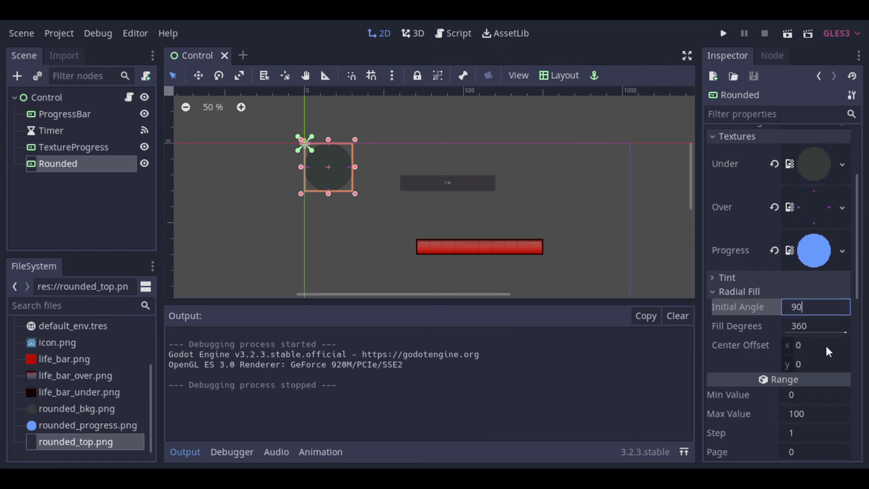